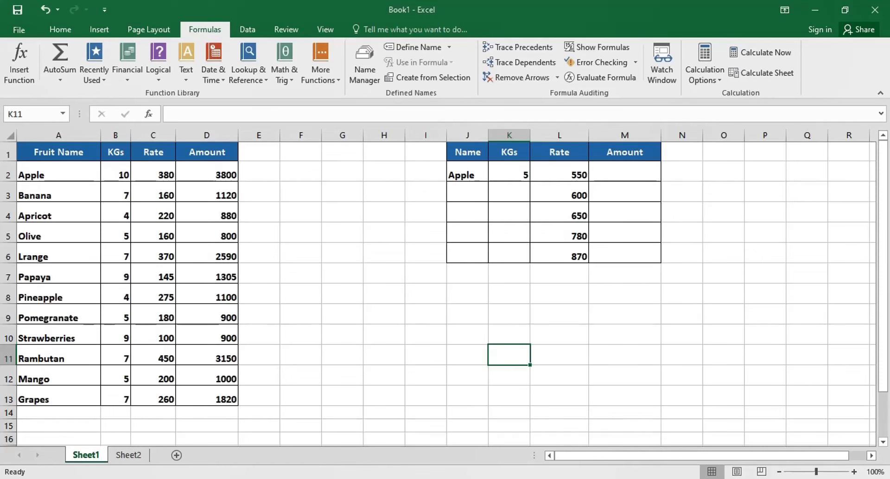
- Open the program's help, look through the TEXT function topic, return to the topic list and close the help
click(756, 248)
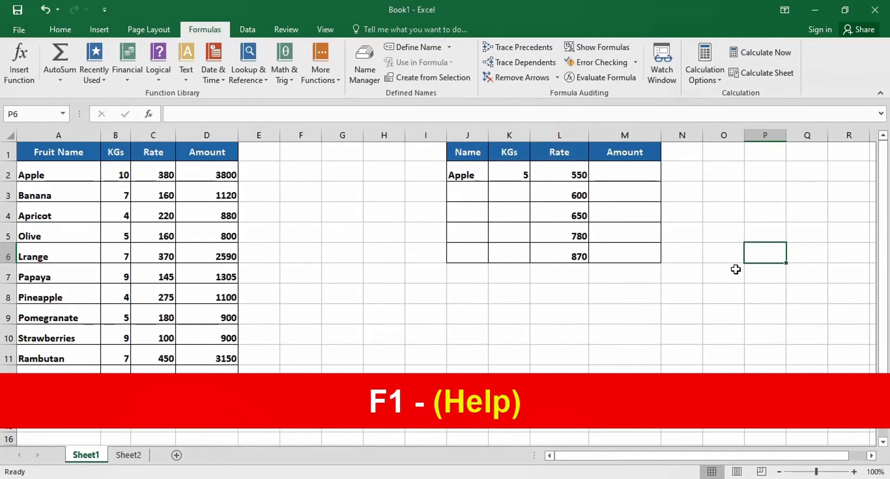
key(F1)
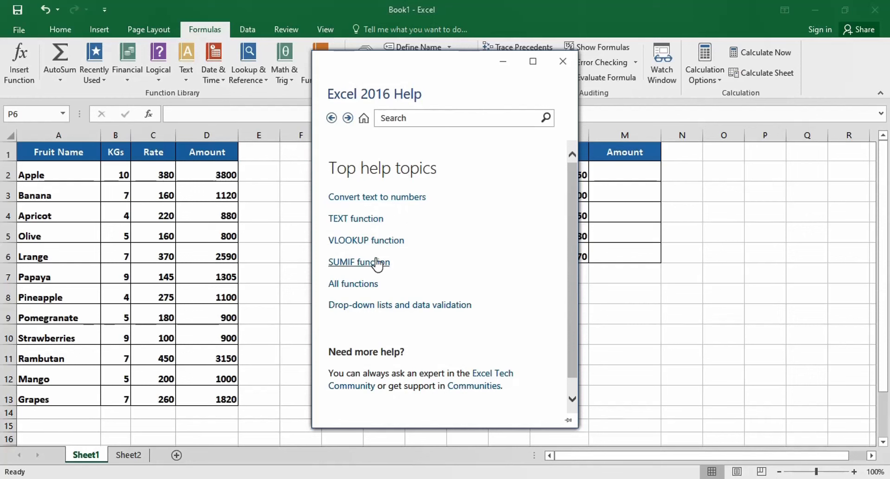
click(367, 221)
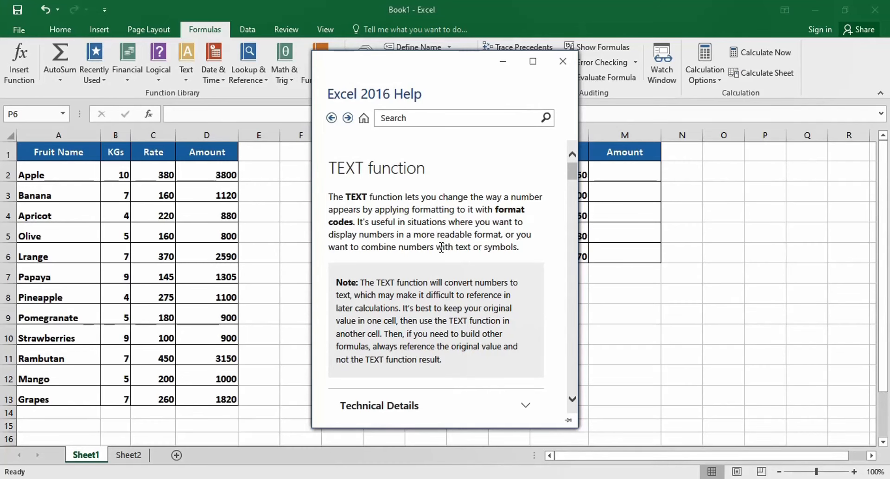
scroll(441, 247, down, 10)
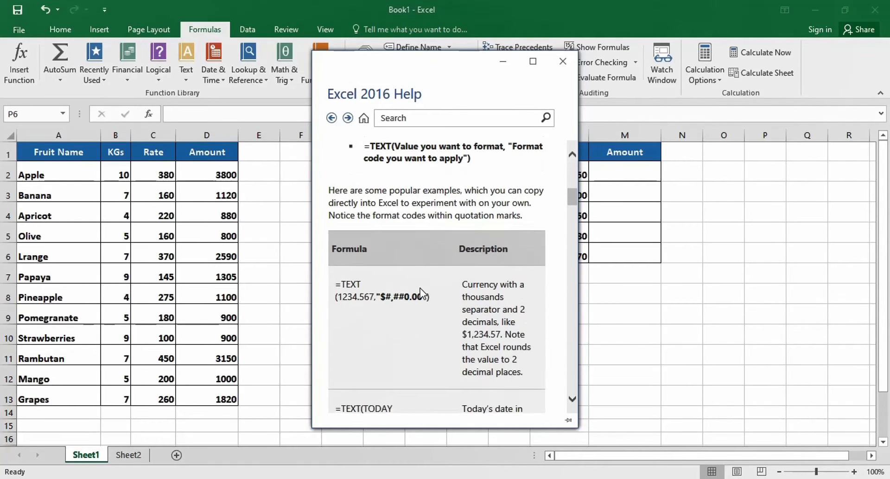
scroll(421, 293, down, 2)
scroll(399, 279, up, 12)
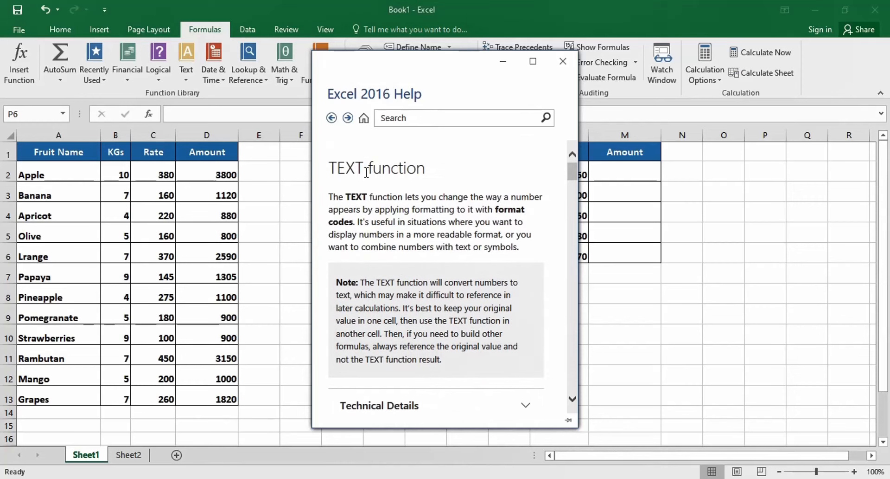
click(332, 119)
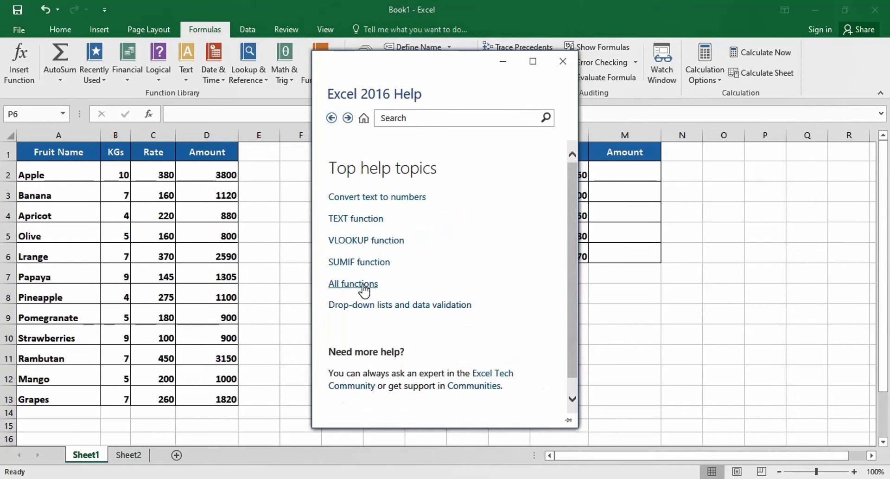
click(420, 118)
click(562, 62)
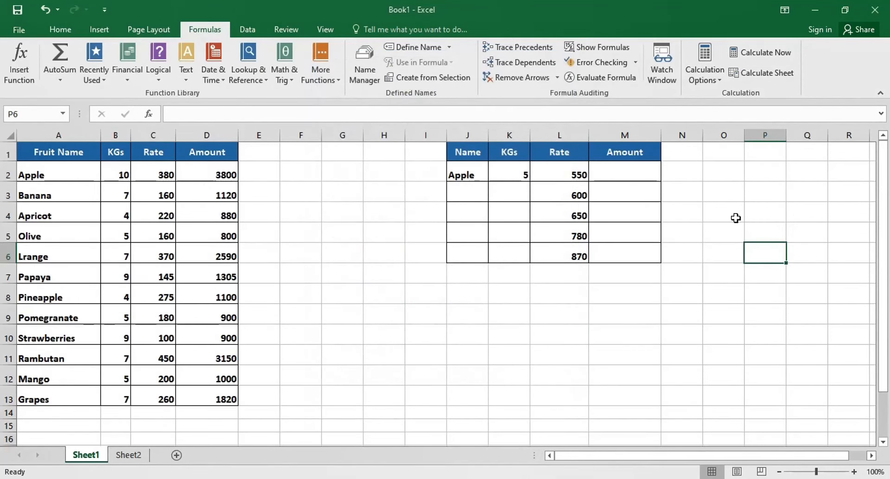
- Open the empty cell L8 and the rate in L6 for in-cell editing, leaving both without entering anything
click(567, 286)
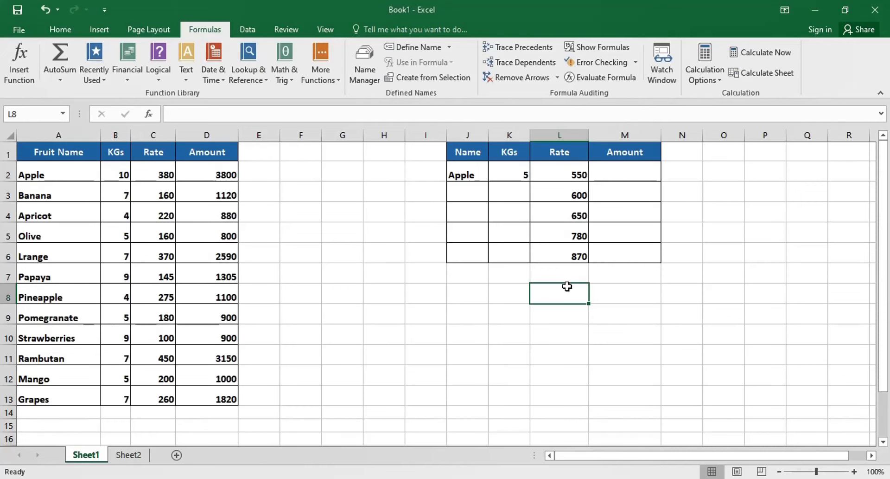
key(F2)
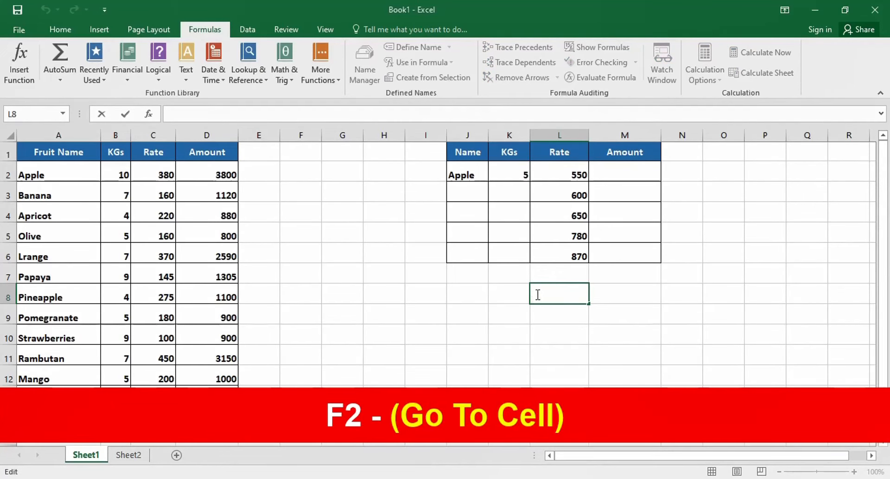
click(573, 257)
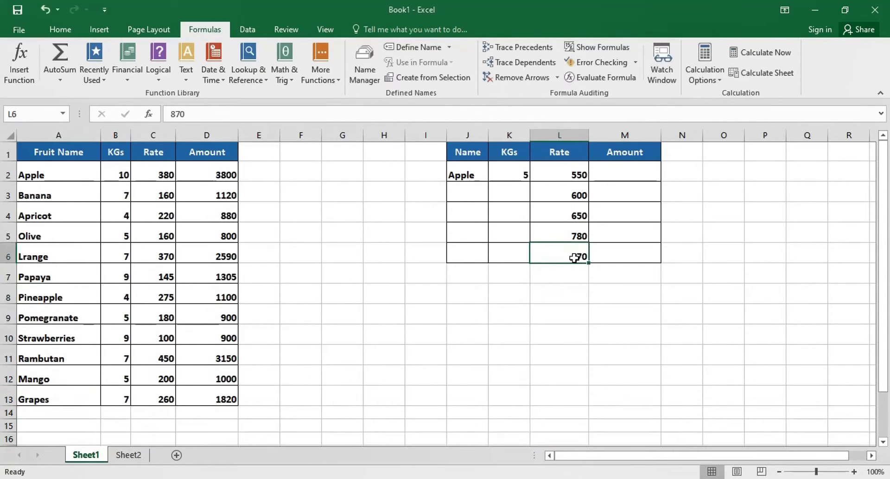
double_click(574, 258)
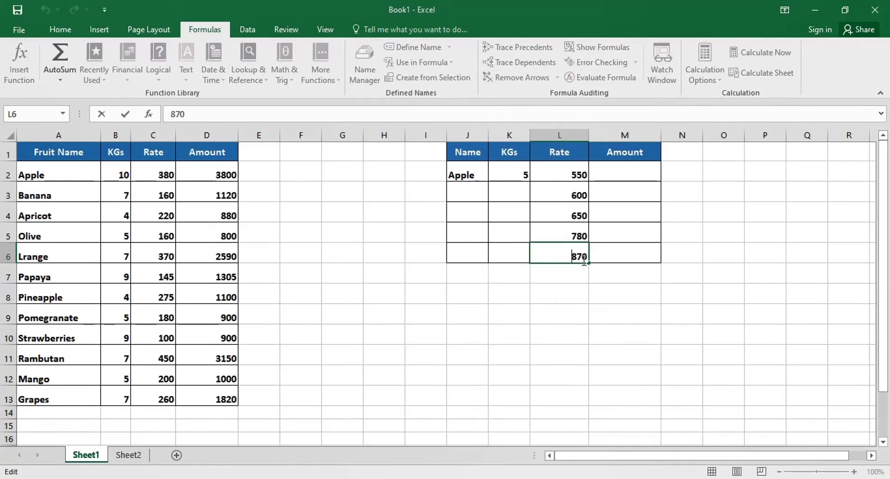
click(577, 277)
- Append a 5 to the rate in cell L5 through in-cell editing, and undo that edit
click(577, 237)
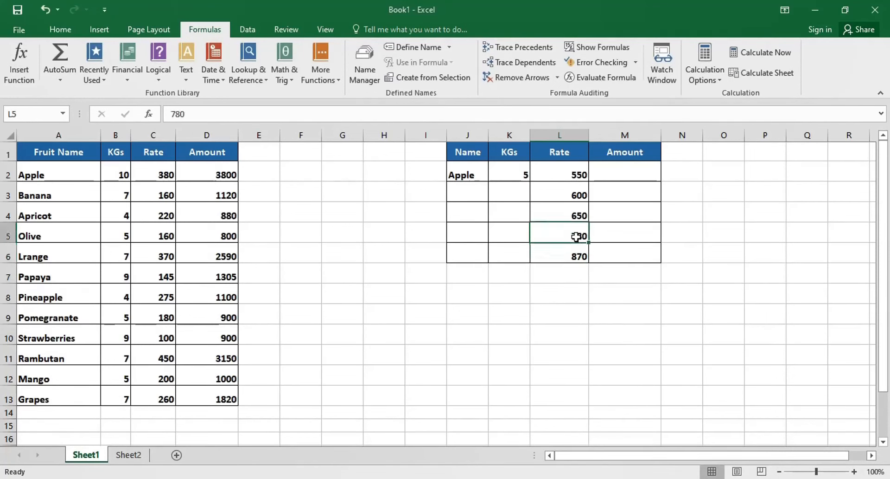
key(F2)
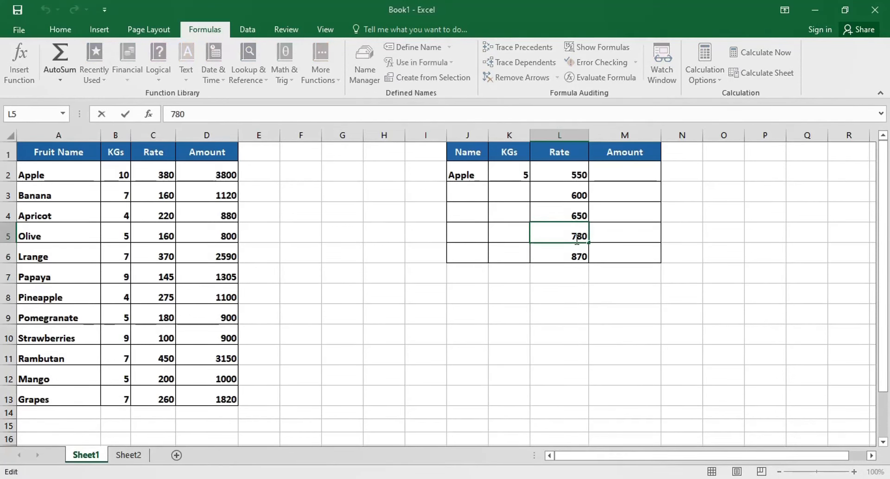
text(5)
key(Return)
key(ctrl+z)
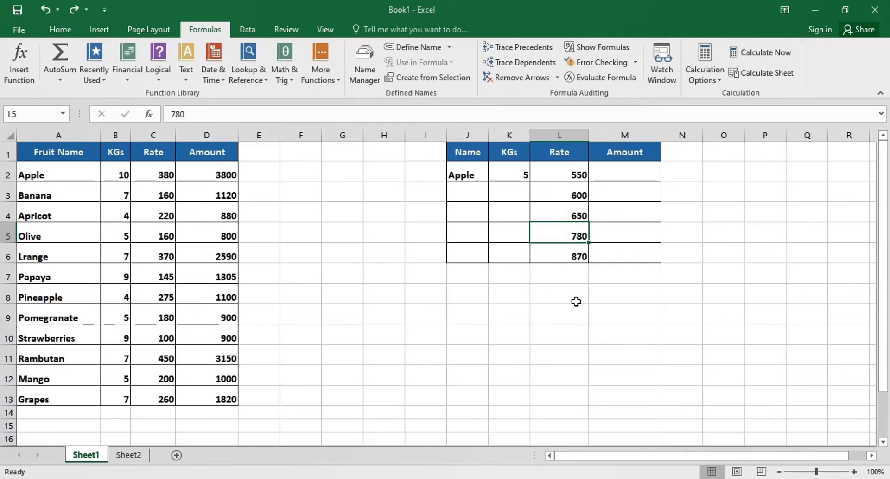
- Define the workbook-scoped name Ratevalue for the fruit rates in C2:C13
click(342, 294)
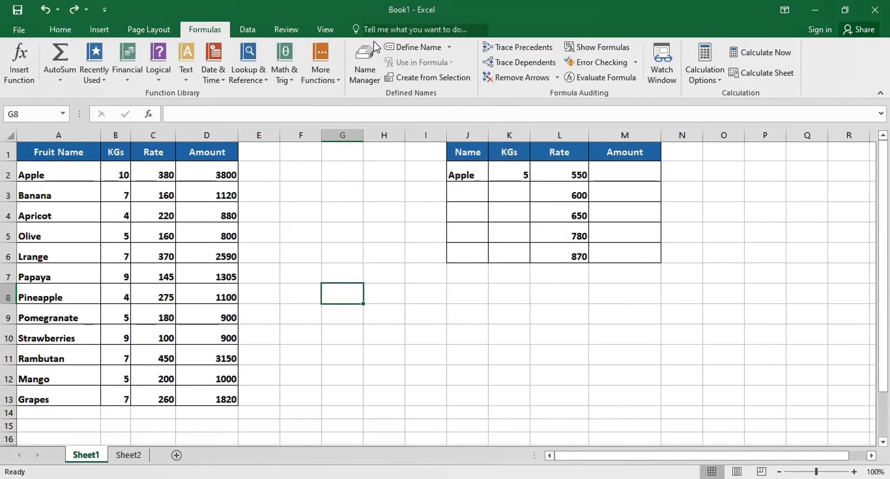
drag(163, 176, 153, 399)
click(419, 48)
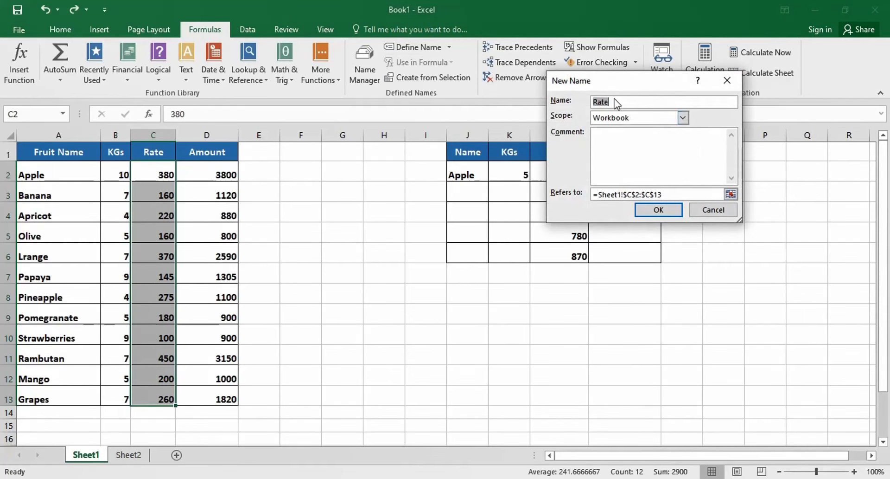
click(615, 101)
click(659, 210)
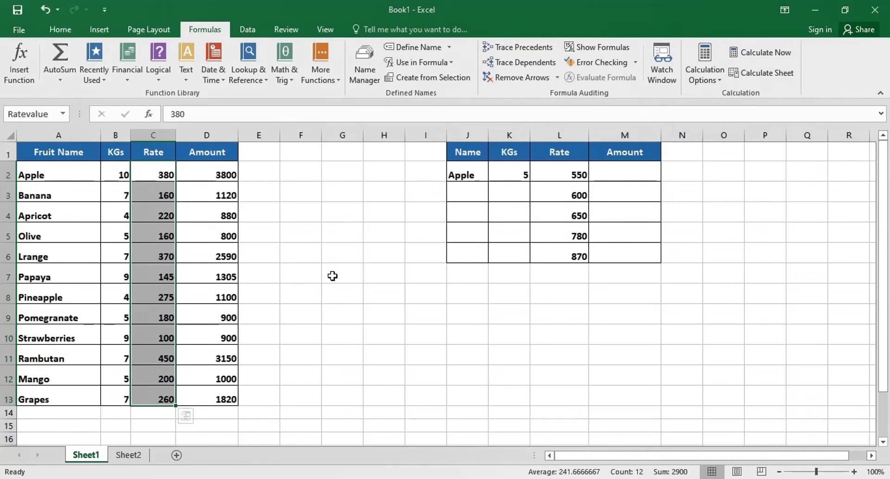
- Enter a SUM formula in L9 that totals the named range Ratevalue, inserting the name from the list of defined names
click(550, 319)
text(=)
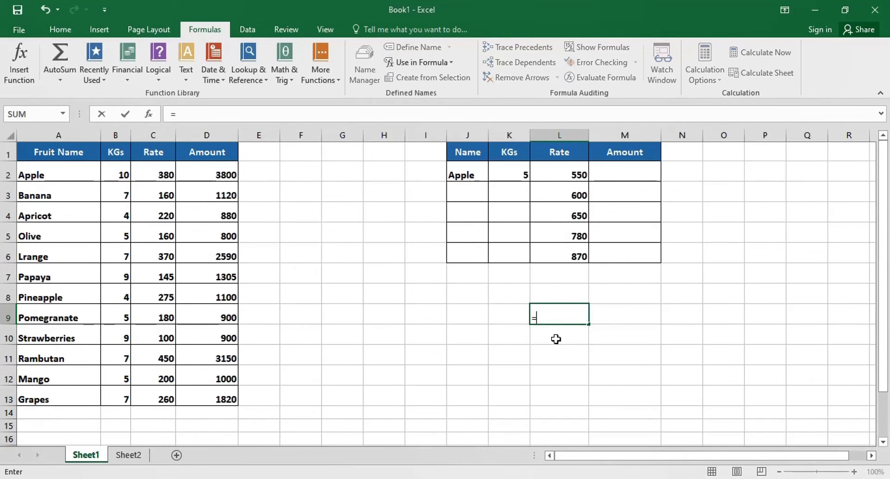
text(sum)
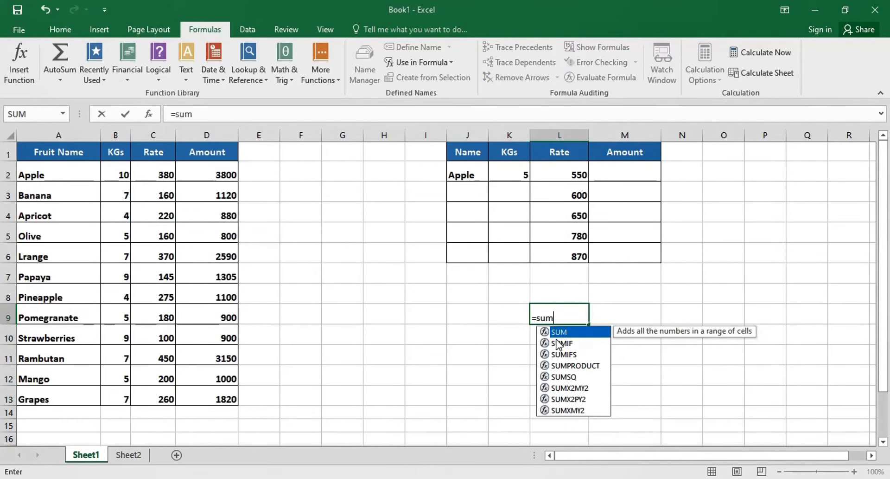
text(()
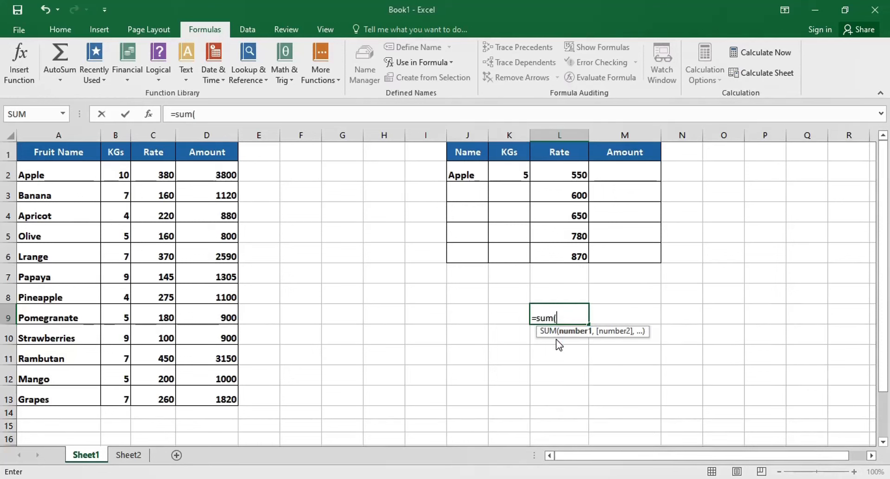
key(F3)
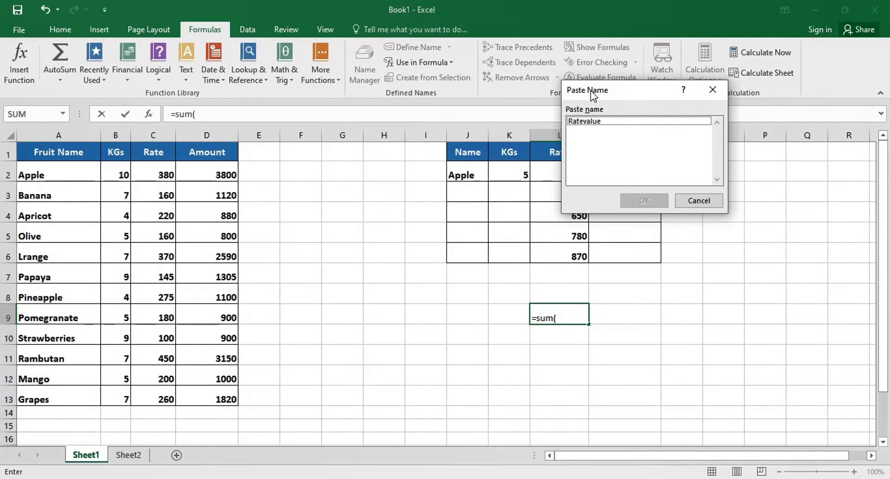
click(602, 121)
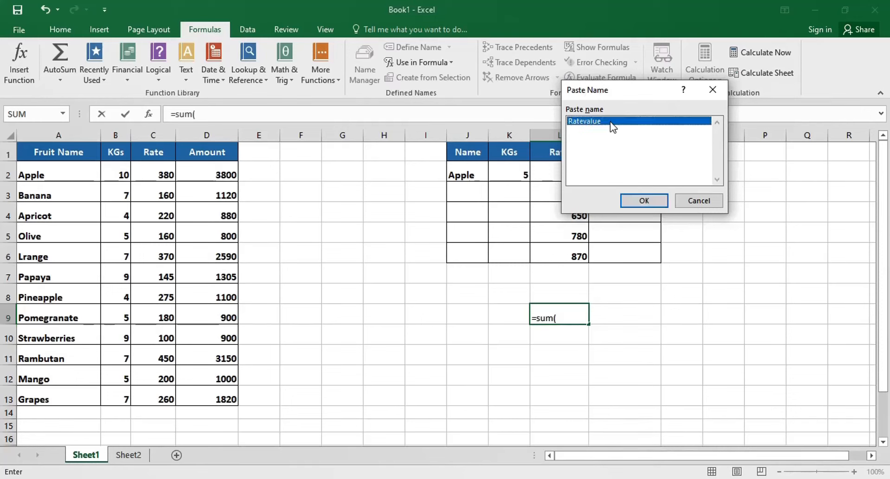
click(645, 200)
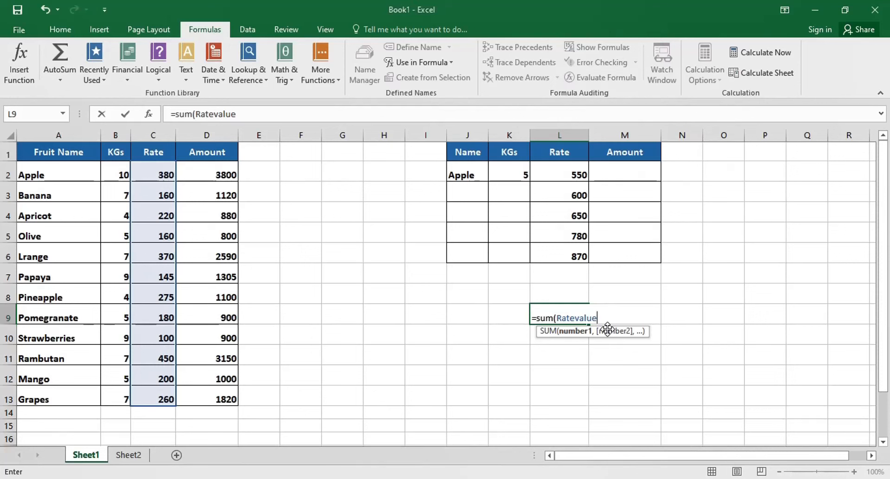
key(Return)
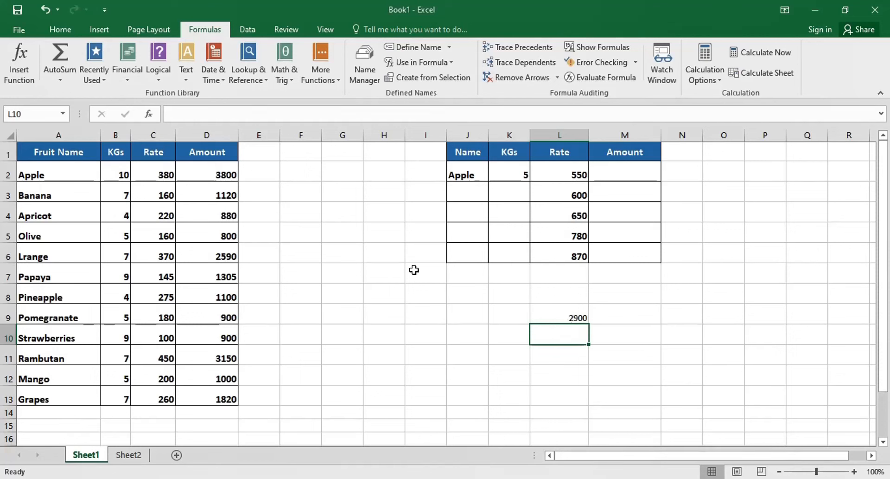
- Define the workbook-scoped name KGs for the fruit quantities in B2:B13
drag(116, 175, 123, 399)
click(429, 48)
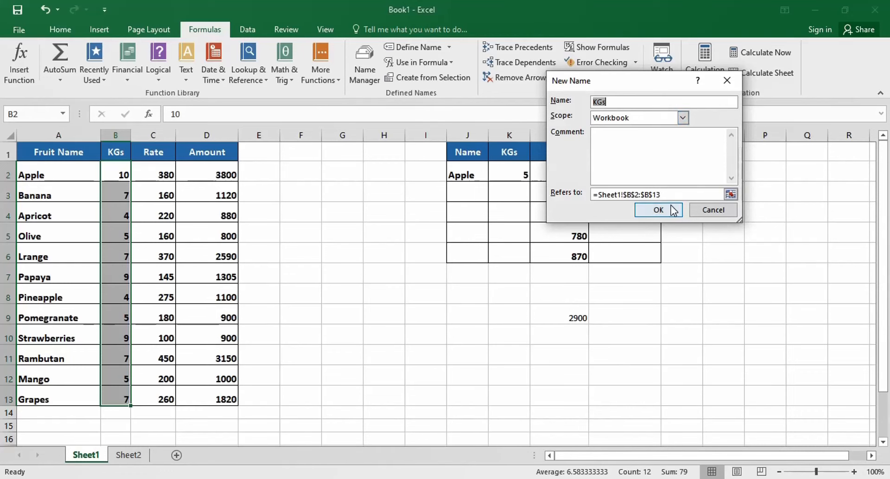
click(657, 210)
- Enter a SUM formula in L10 that totals the named range KGs, inserting the name from the list of defined names
click(570, 335)
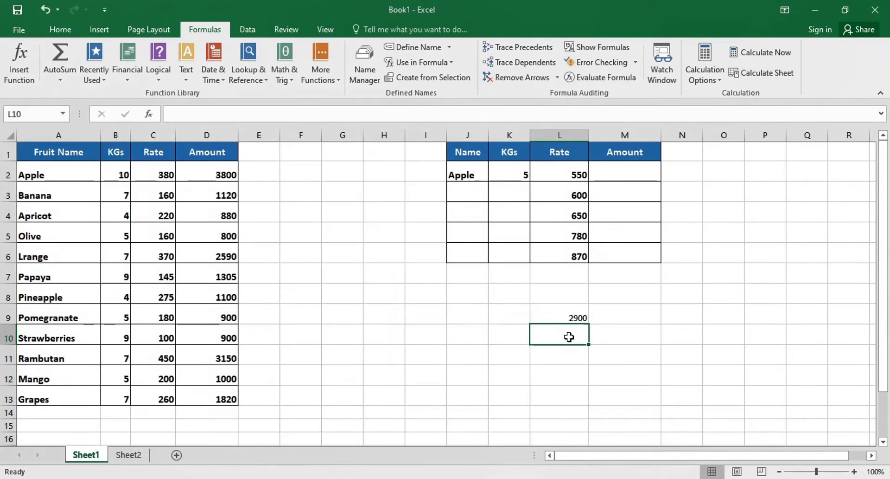
text(=)
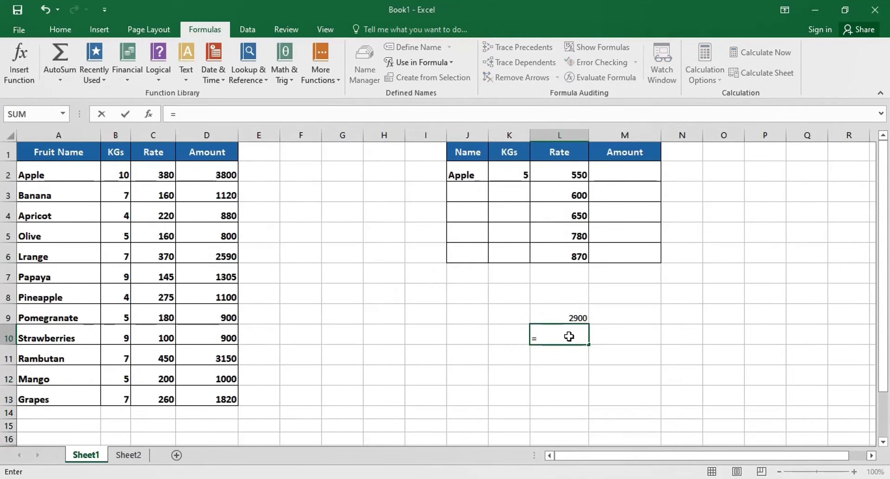
text(sum)
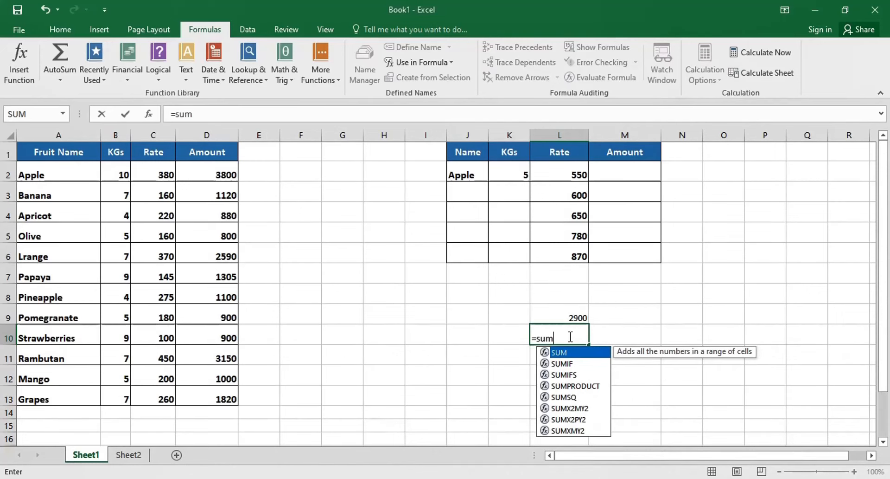
text(()
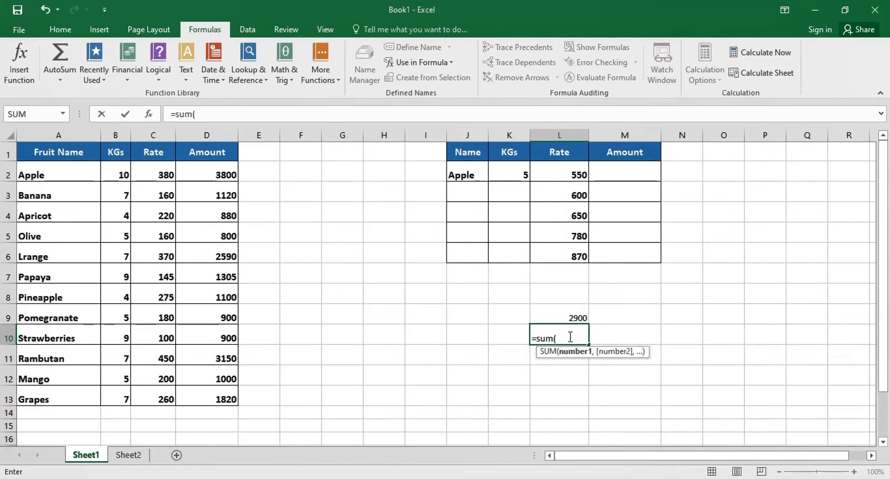
key(F3)
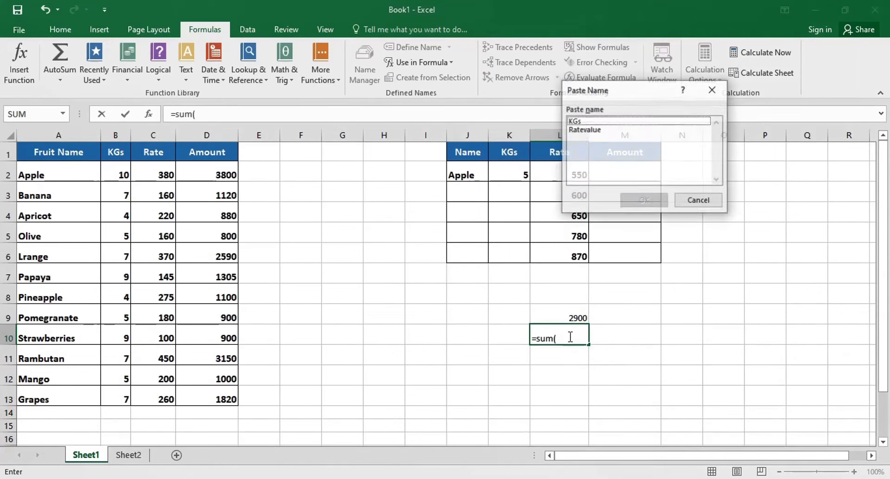
drag(647, 88, 709, 172)
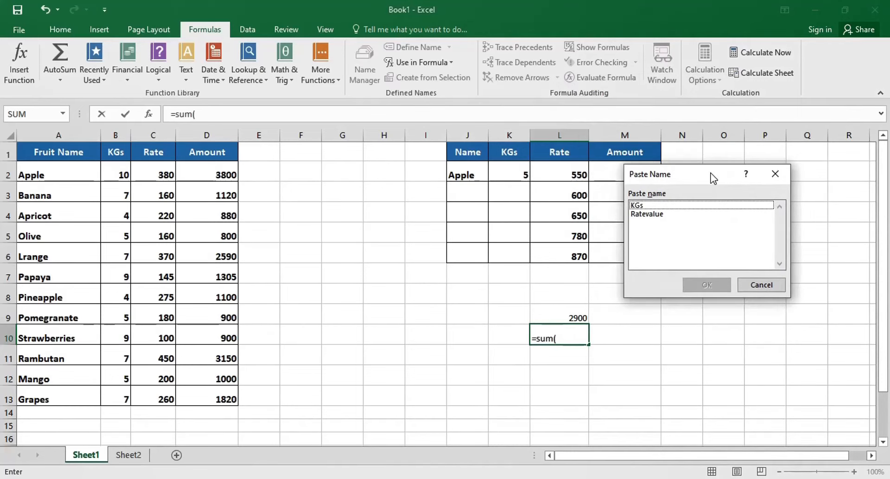
click(653, 206)
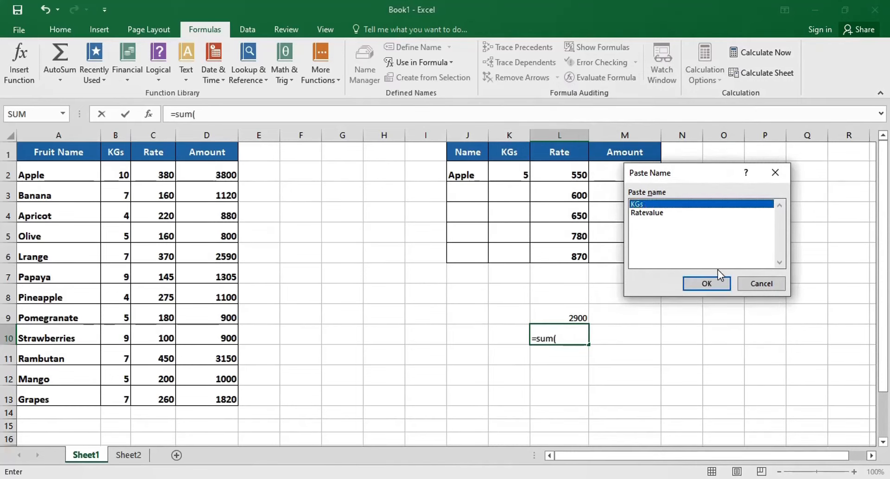
click(713, 282)
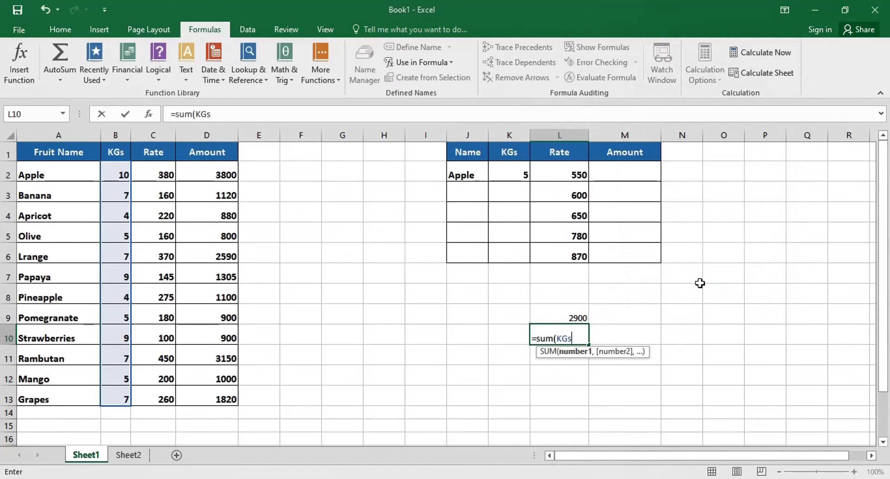
key(Return)
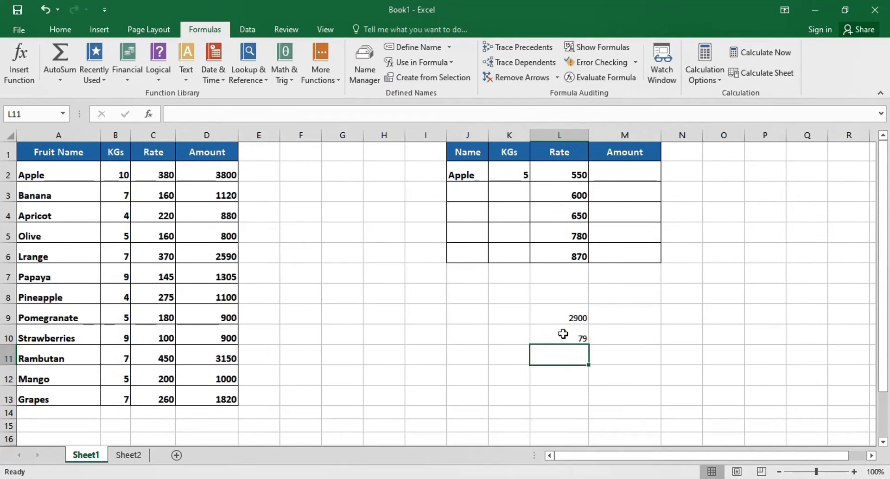
- Delete the two SUM formulas in L9 and L10 below the second table
drag(558, 299, 590, 350)
key(Delete)
click(409, 332)
click(394, 268)
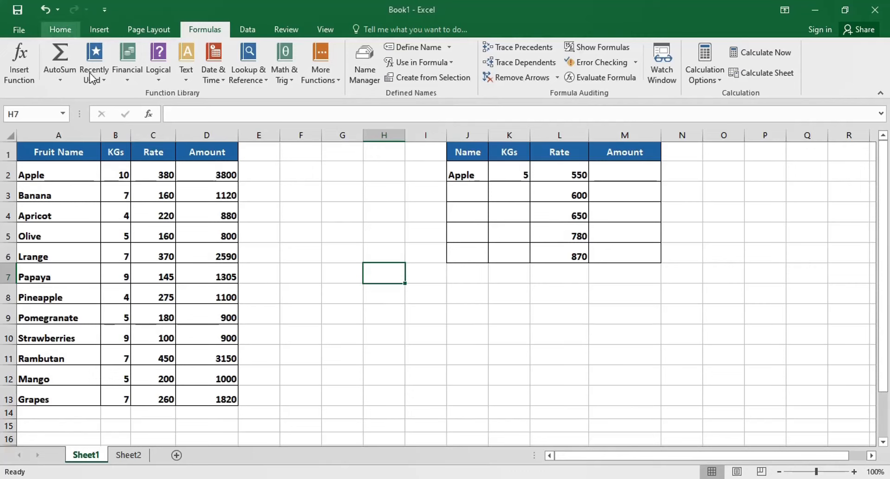
- Fill the Apricot row, cells A4:D4, with the standard red colour
click(61, 29)
drag(30, 214, 228, 216)
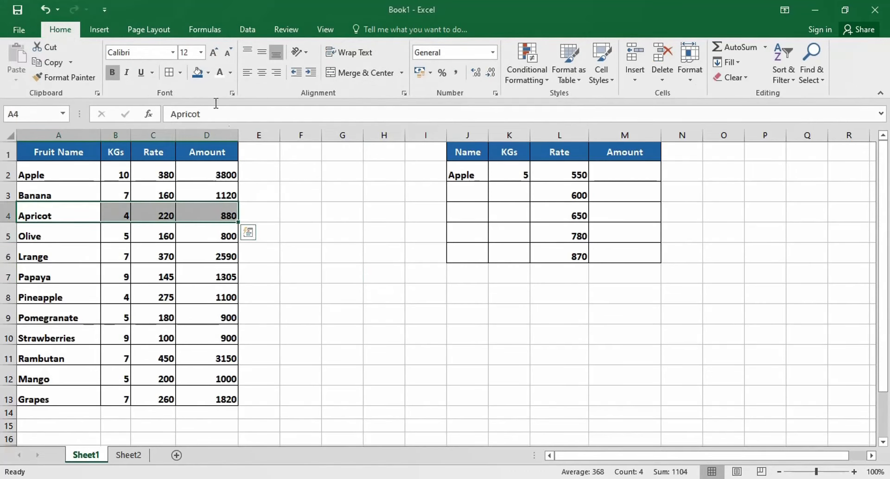
click(208, 73)
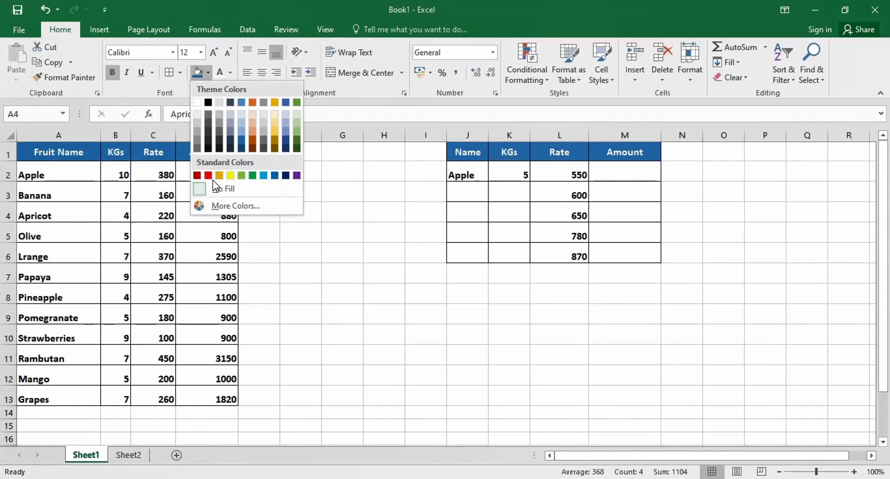
click(208, 175)
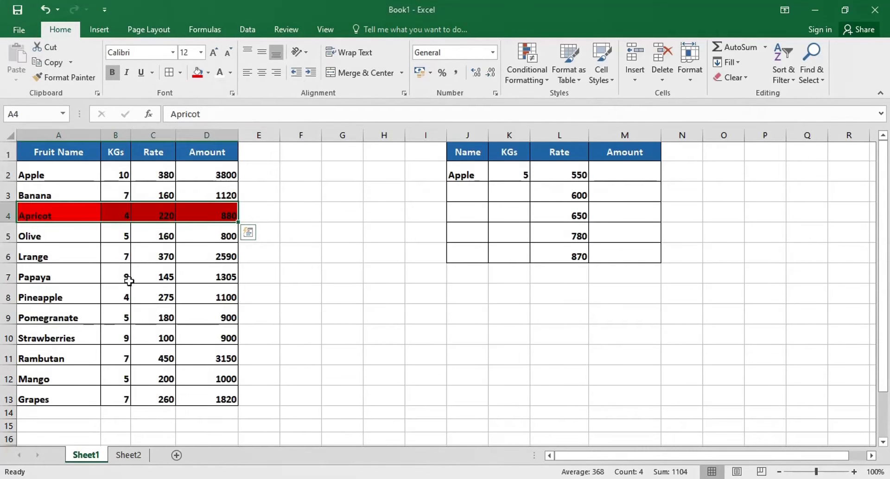
- Repeat the red fill on the Pineapple row, cells A8:D8, using the repeat-last-action command
click(86, 291)
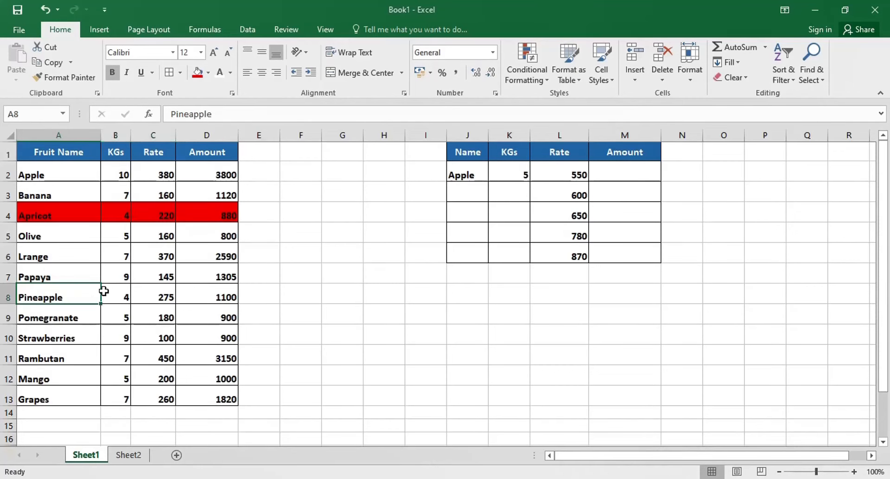
drag(86, 291, 229, 292)
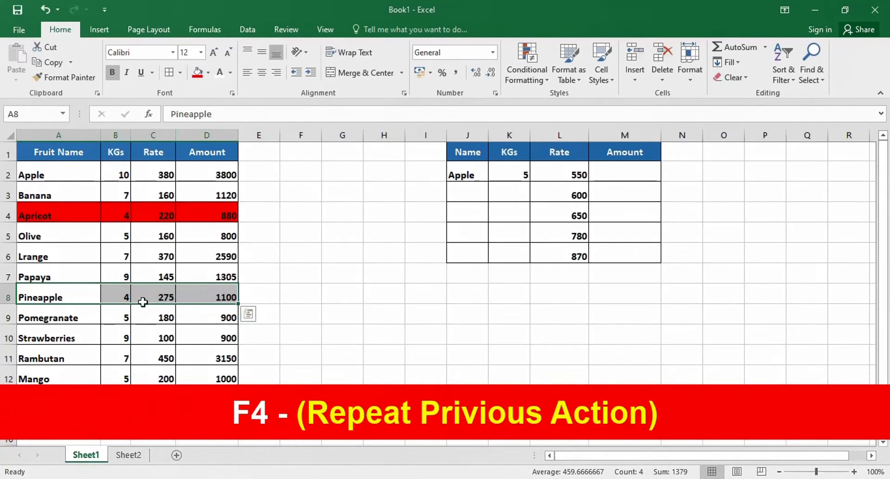
click(54, 295)
drag(54, 295, 199, 294)
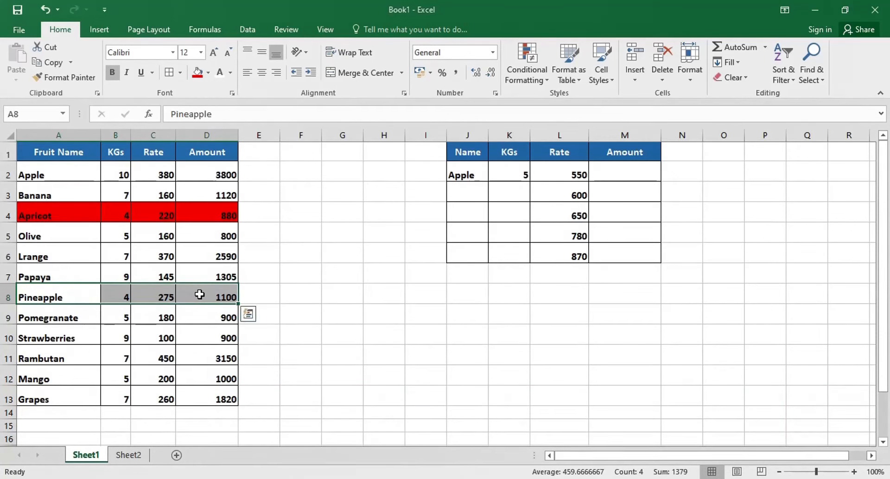
key(F4)
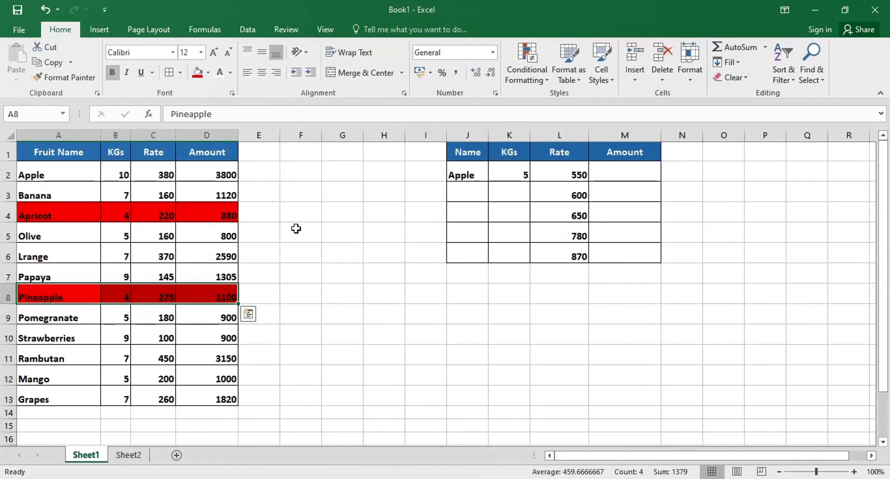
- Repeat the red fill on the second table's rates in L2:L6 and on the Mango row, A12:D12
drag(572, 170, 573, 250)
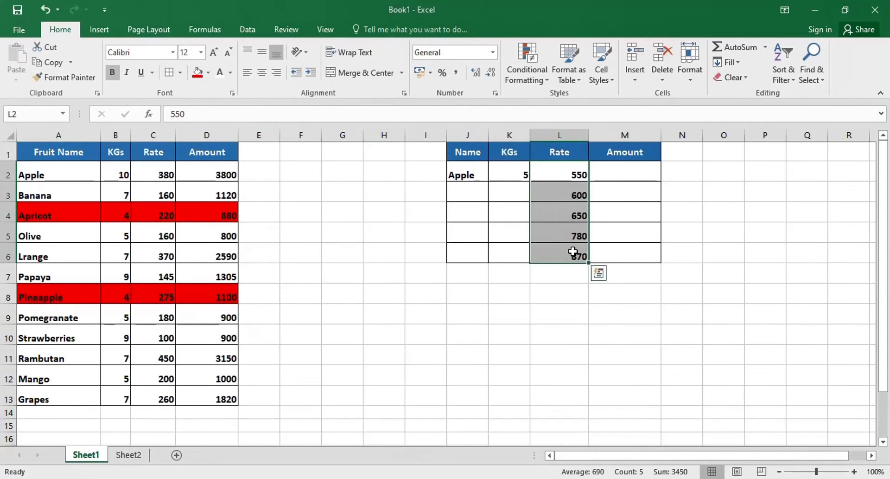
key(F4)
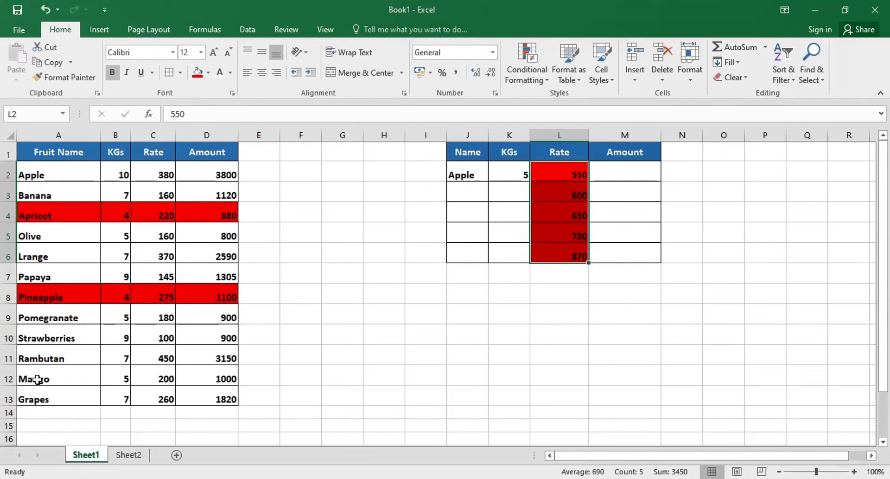
click(89, 379)
drag(89, 379, 210, 380)
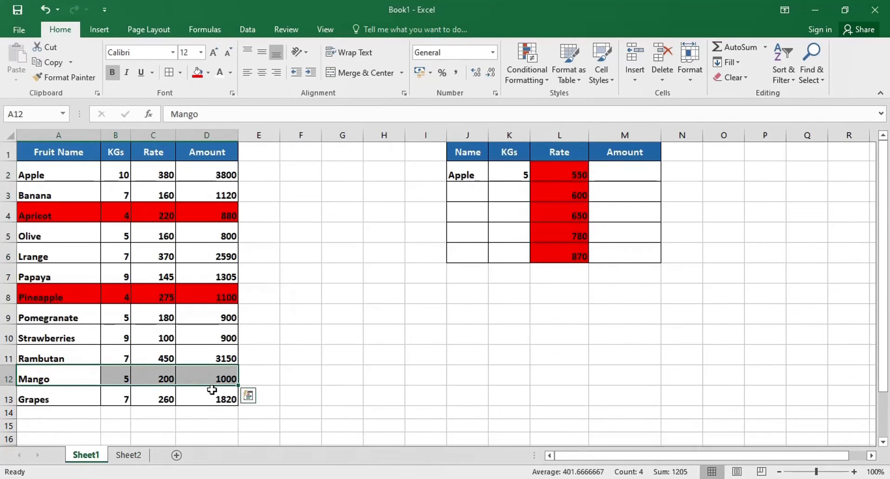
key(F4)
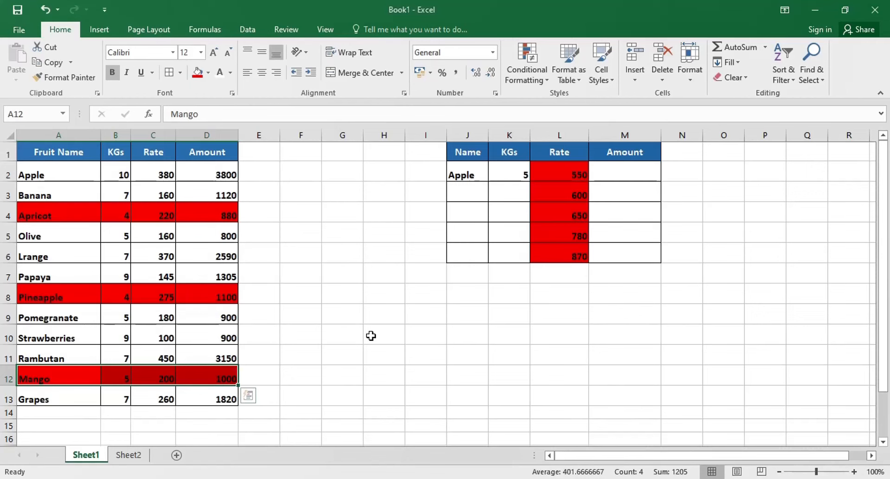
click(389, 339)
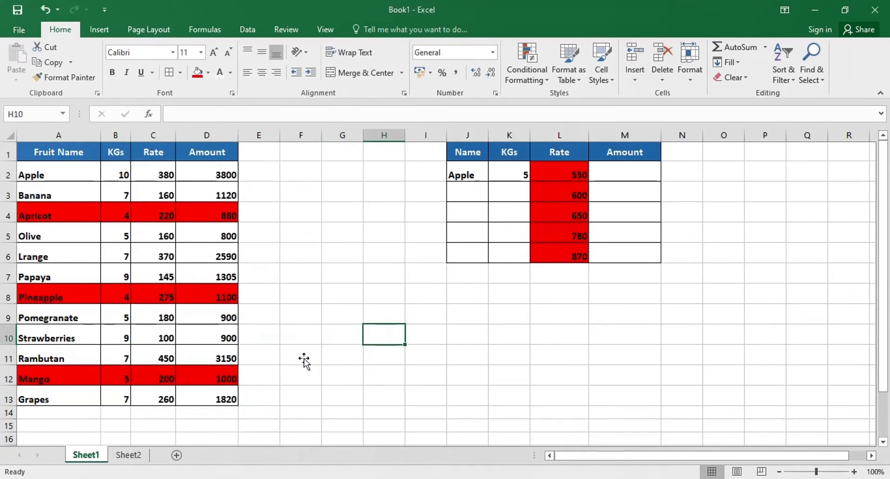
- Delete the entire Mango row, row 12, from the sheet
click(6, 376)
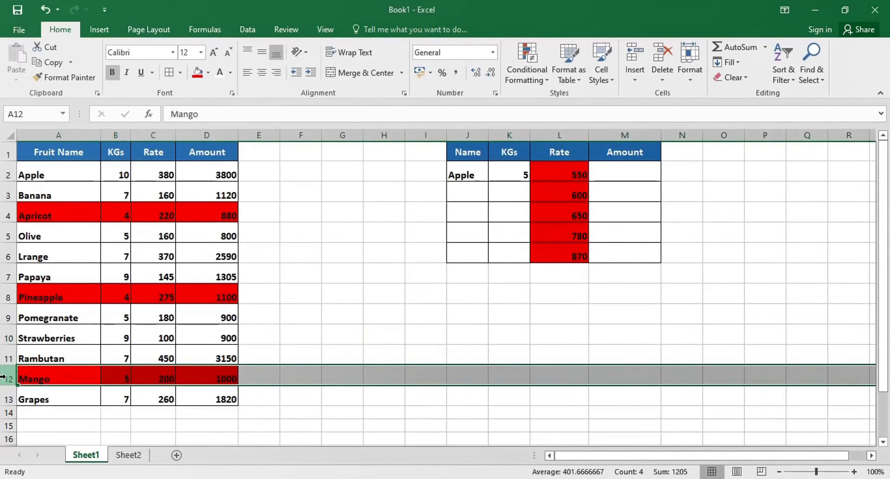
right_click(4, 376)
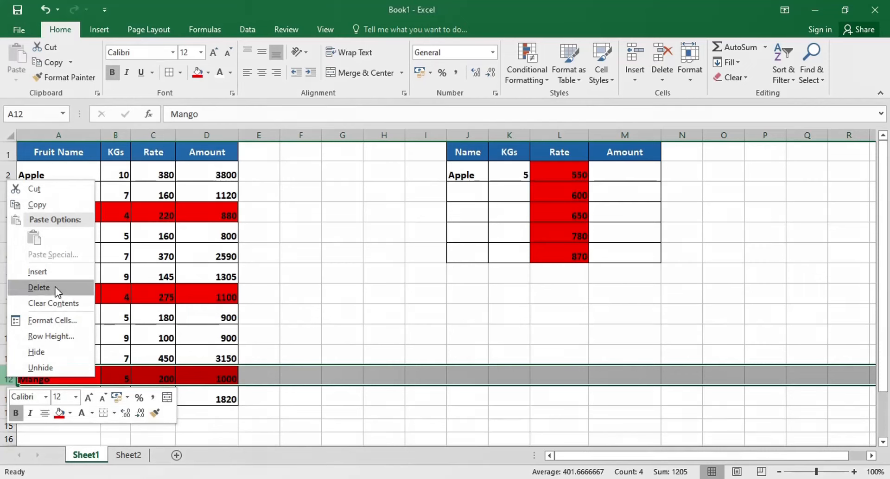
key(ctrl+minus)
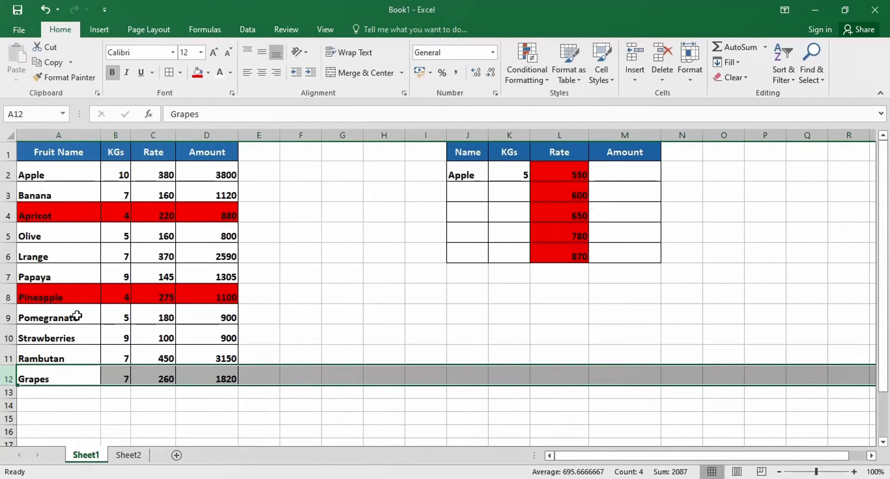
- Repeat the row deletion for the Strawberries row and the Pomegranate row
click(8, 337)
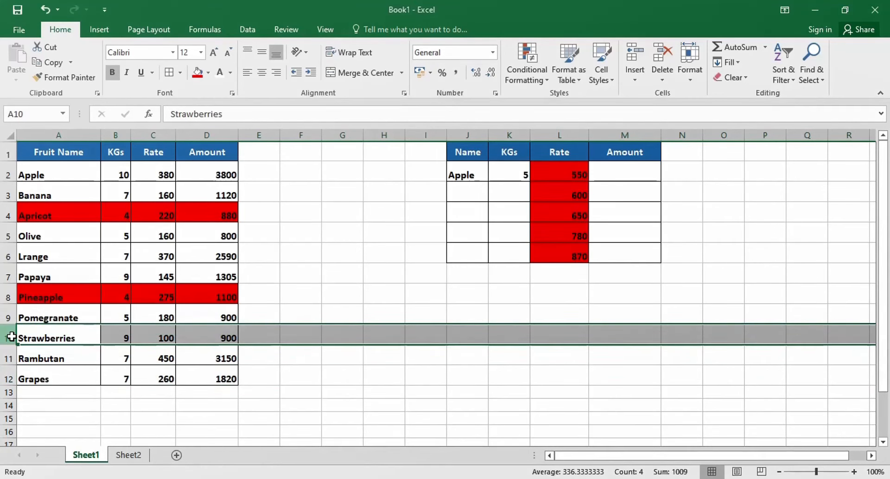
key(ctrl+minus)
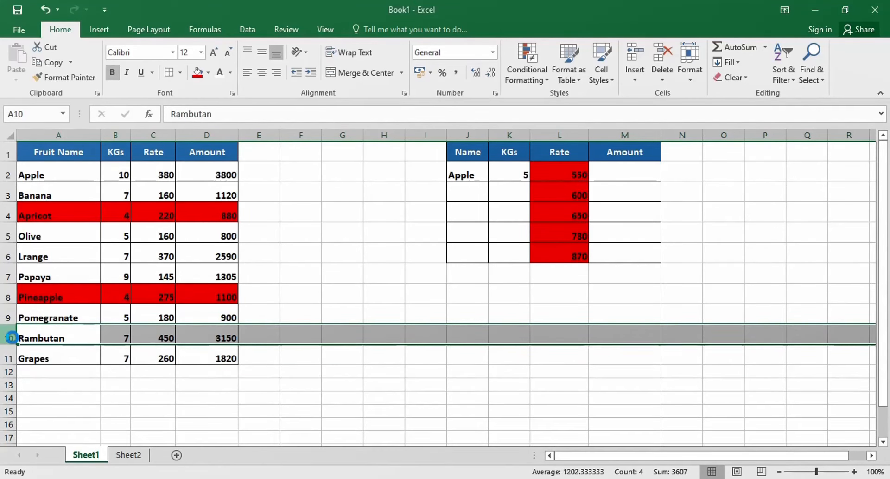
click(3, 311)
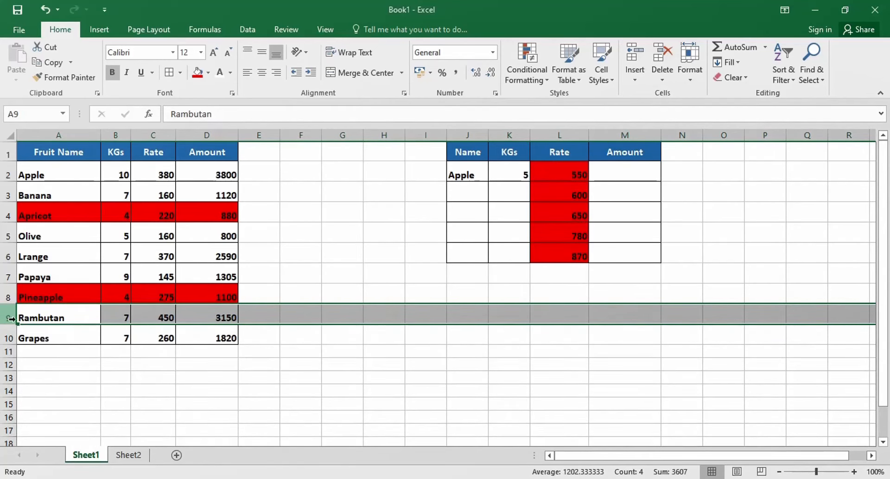
click(451, 355)
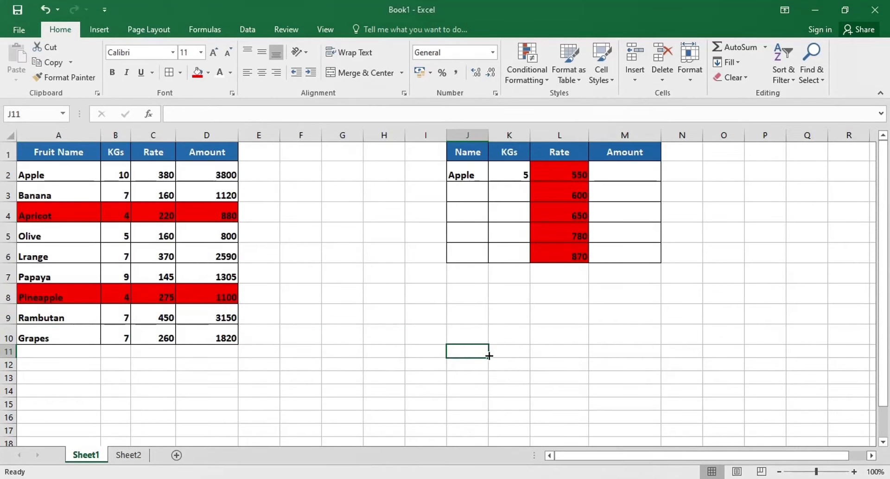
- Remove the fill colour from the second table's cells J2:M6, and undo the red fills and row deletions
drag(482, 173, 621, 261)
click(208, 72)
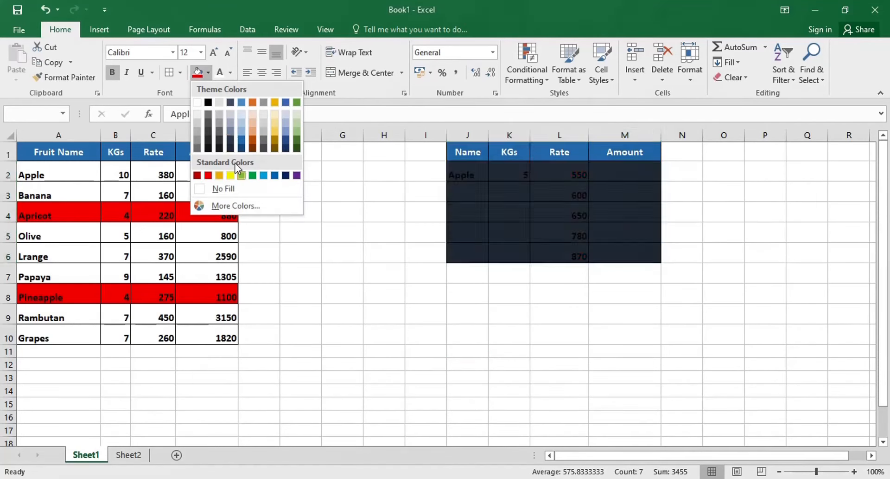
click(235, 189)
click(573, 353)
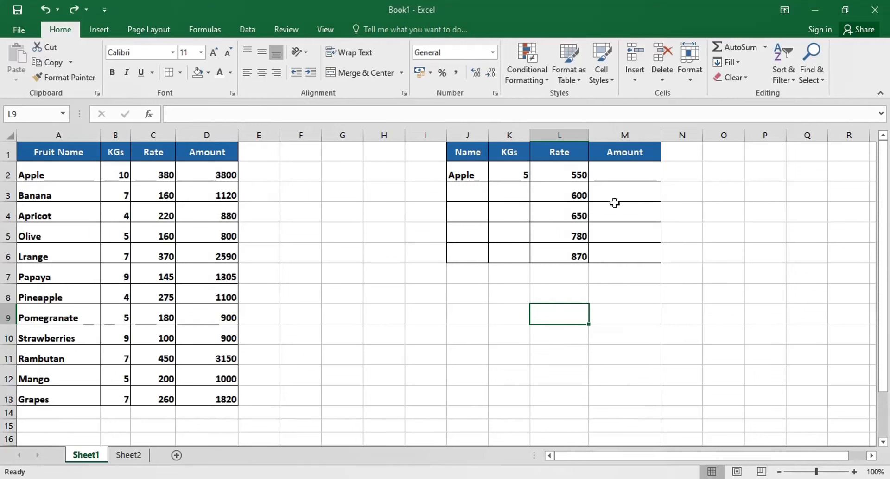
- Enter the formula =L2*K2 in M2 to calculate the Apple amount in the second table
click(624, 174)
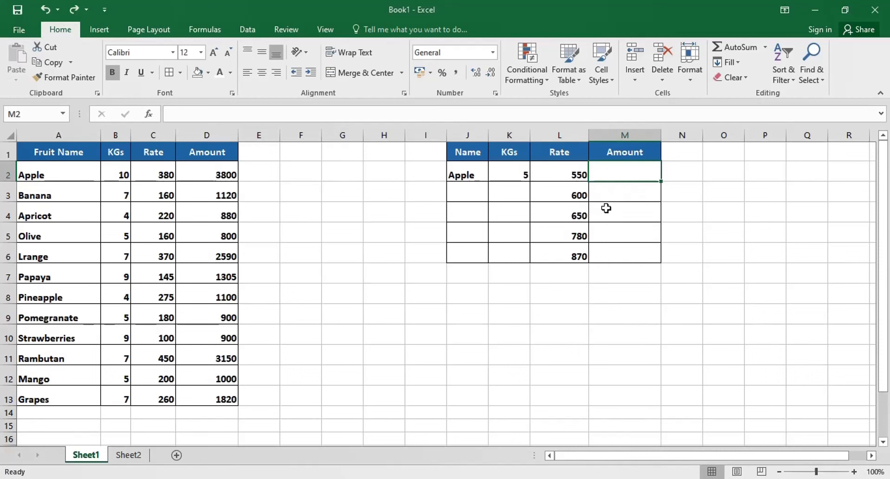
click(511, 171)
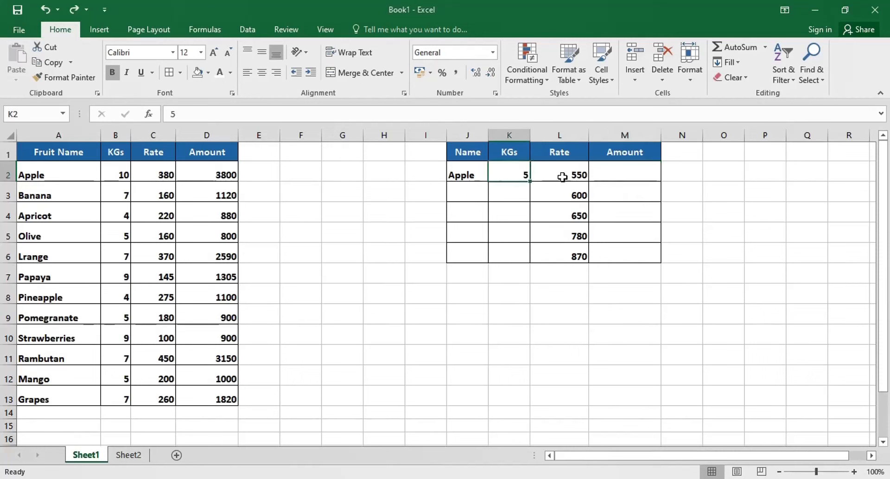
click(563, 176)
click(620, 178)
text(=)
key(Left)
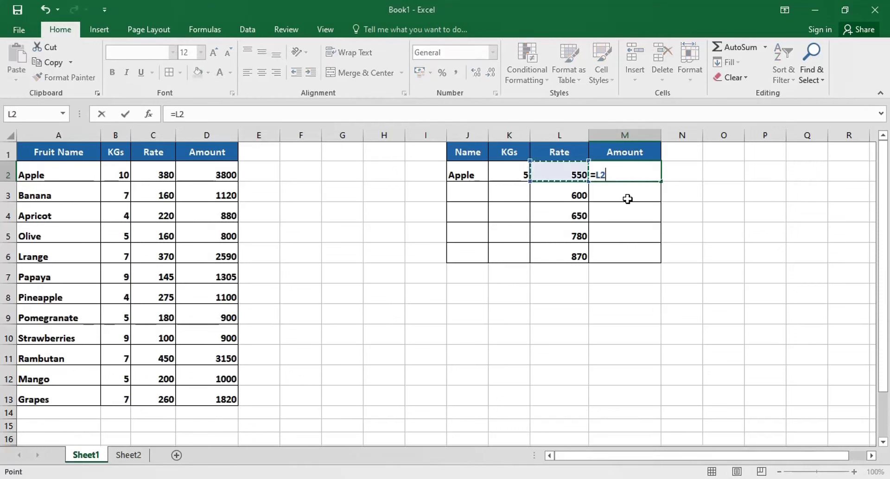
text(*)
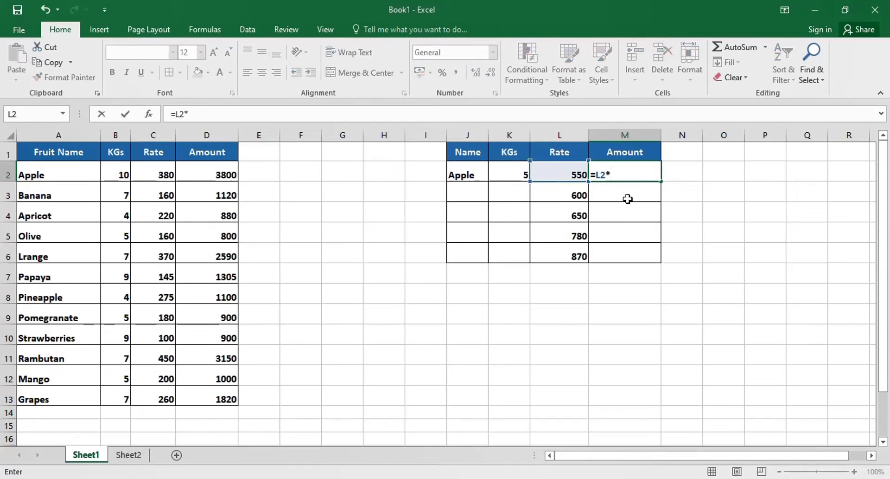
key(Left)
key(Left)
key(Return)
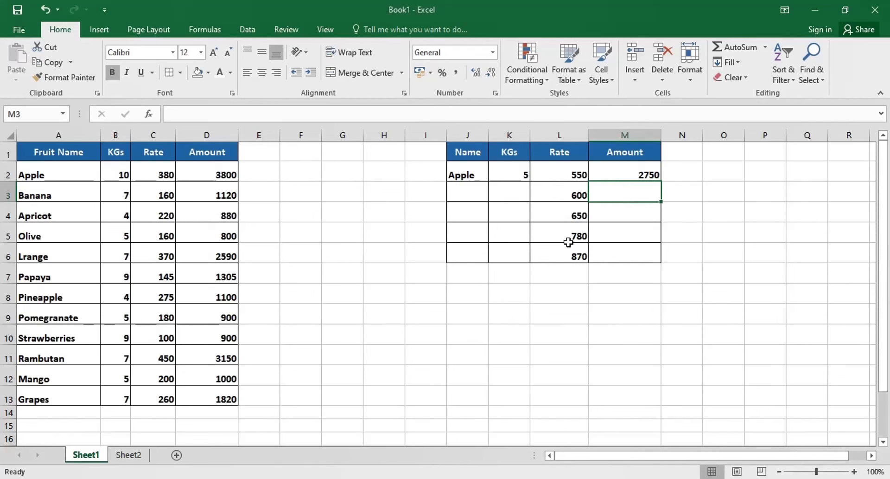
- Fill the M2 formula down through M6, and undo both the fill and the formula entry
click(621, 175)
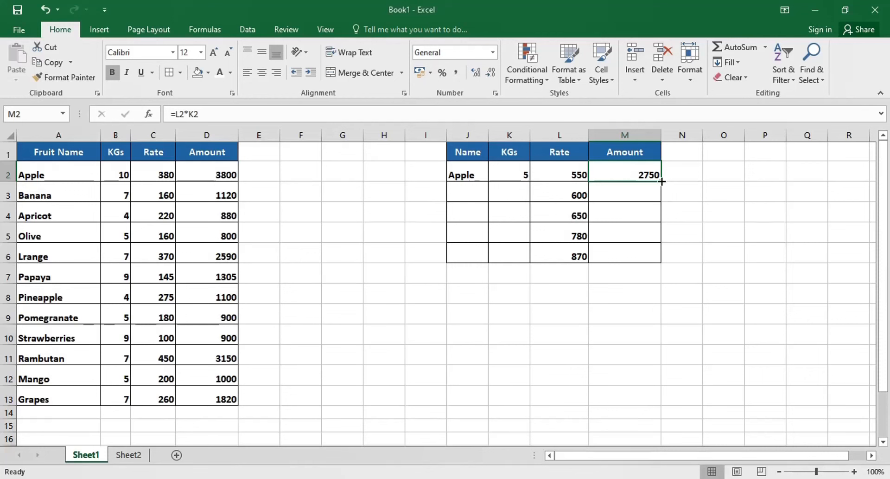
drag(661, 180, 659, 265)
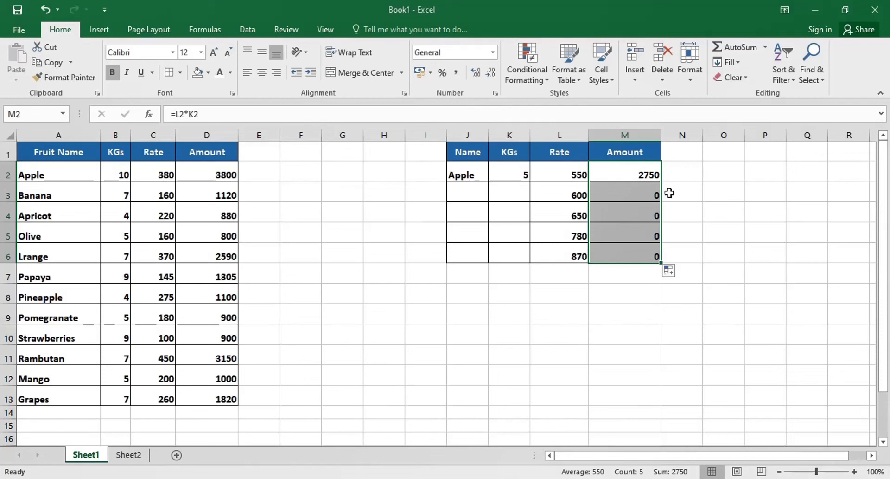
click(672, 191)
click(643, 173)
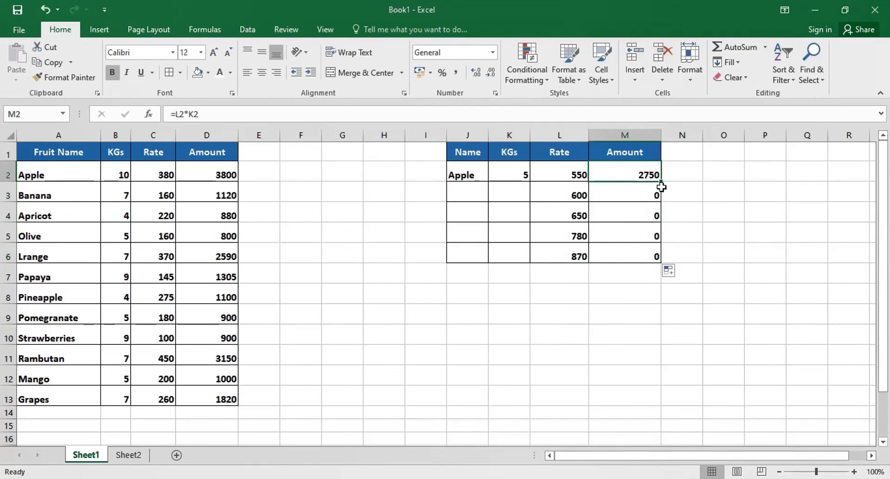
key(ctrl+z)
key(ctrl+z)
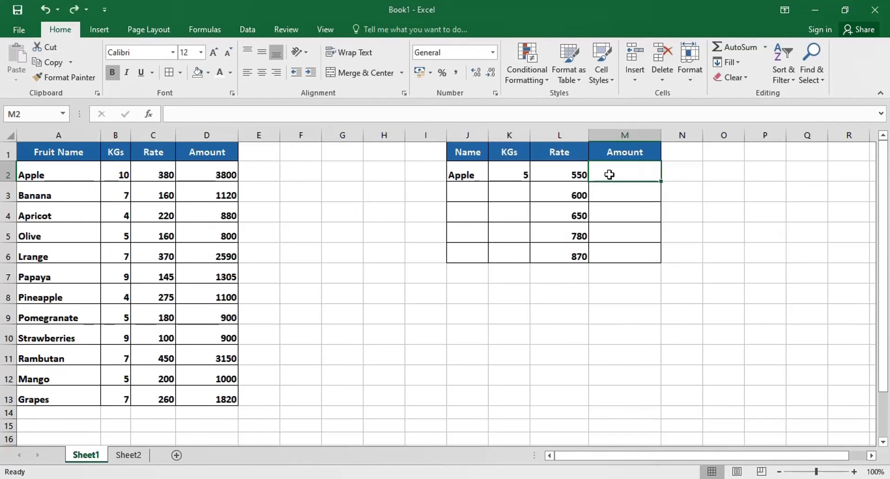
- Enter the formula =K2*L2 in M2 to multiply the Apple quantity by its rate
text(=)
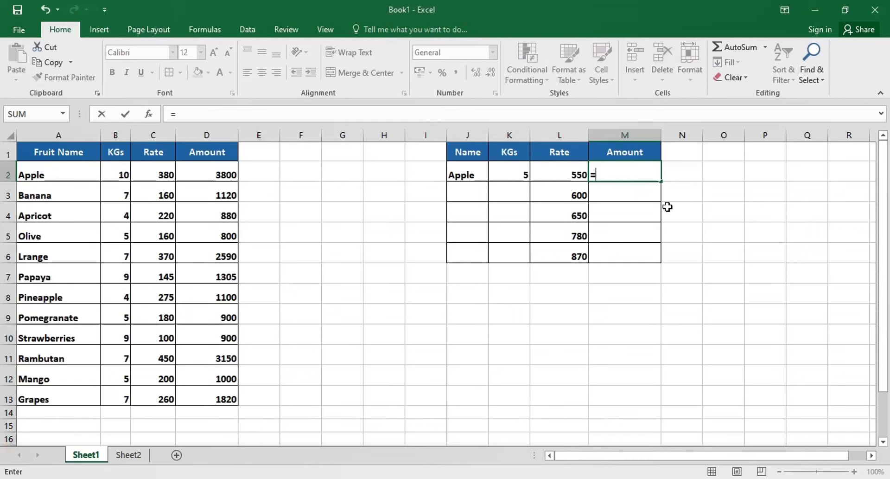
key(Left)
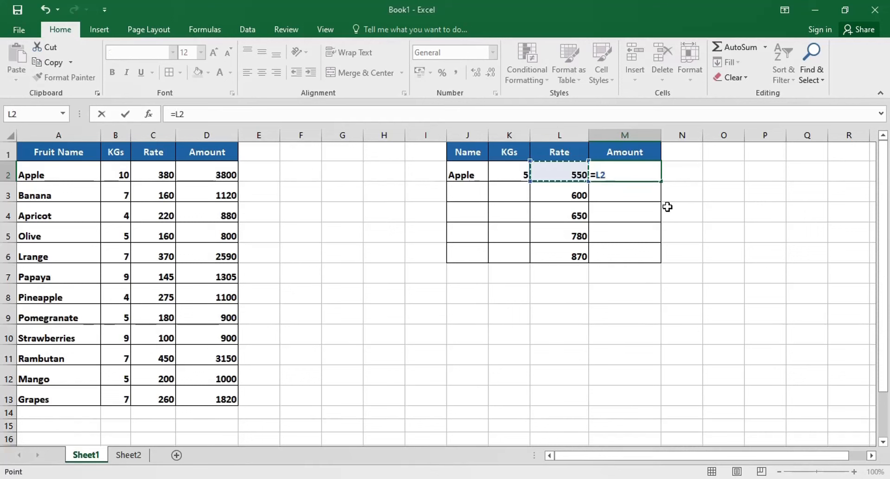
key(Left)
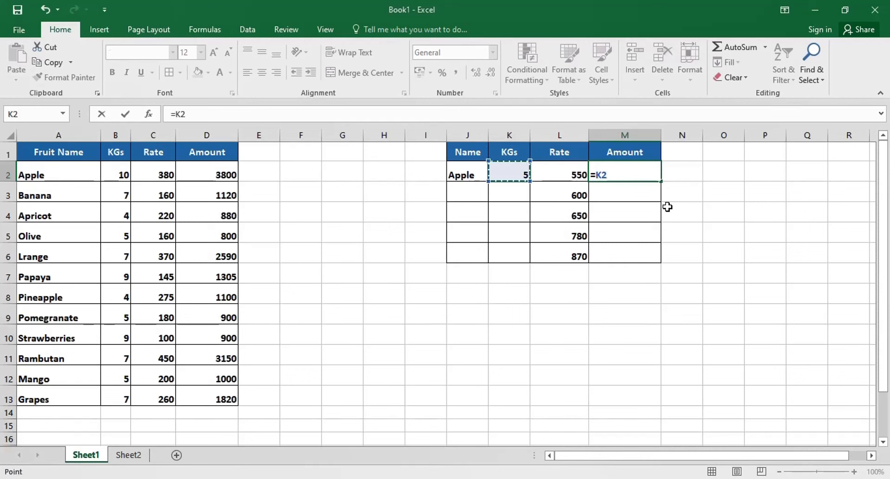
text(*)
key(Left)
key(Return)
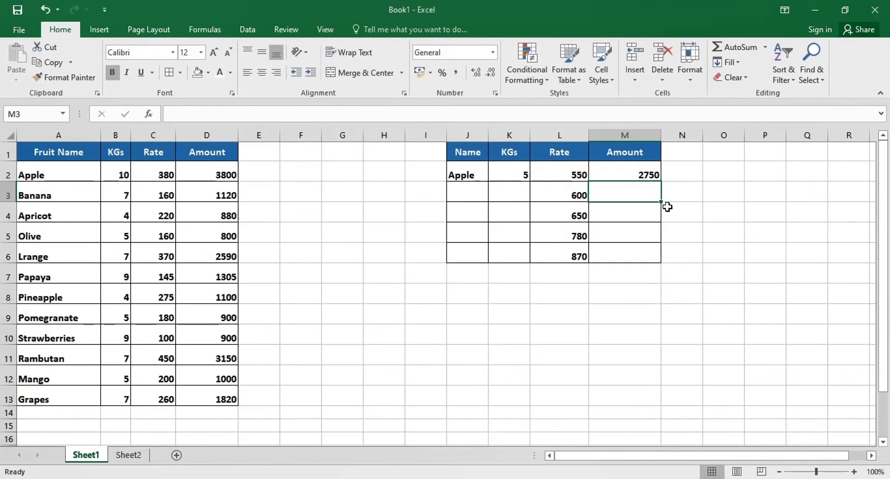
- Make the K2 reference absolute in M2's formula so it reads =$K$2*L2
double_click(618, 173)
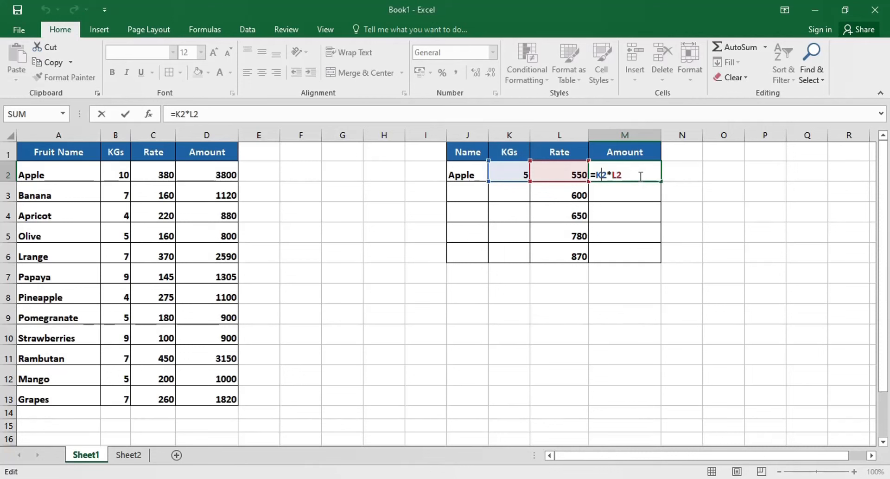
key(F4)
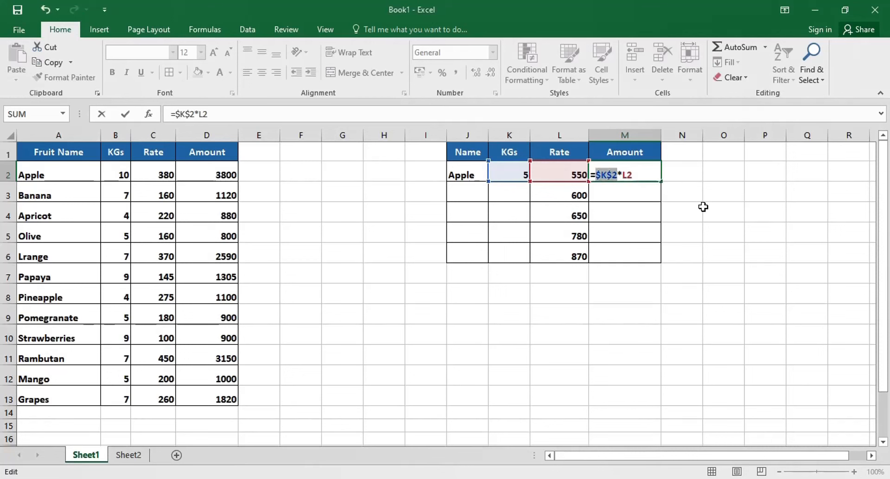
key(Return)
- Fill the M2 formula down through M6 to calculate the remaining amounts in the second table
click(653, 173)
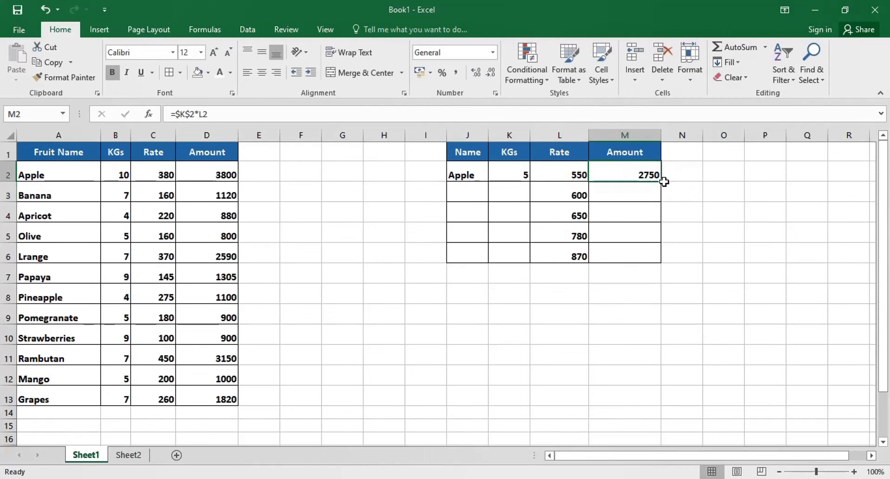
drag(663, 183, 667, 256)
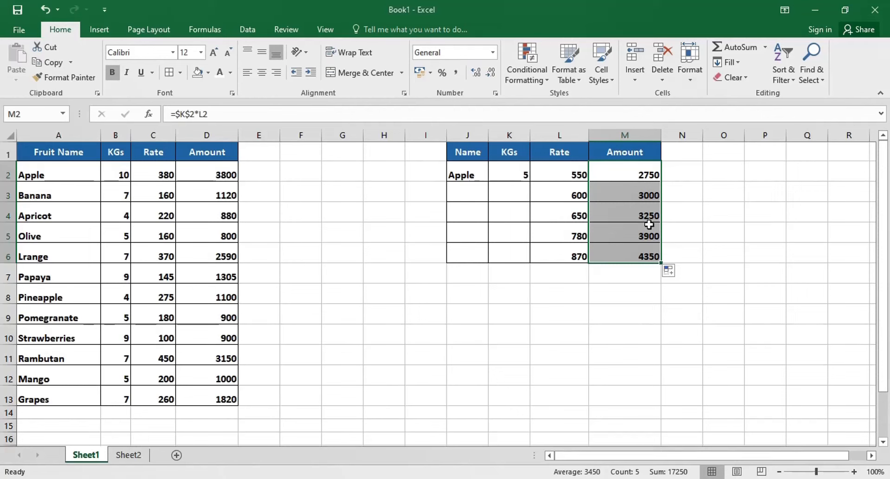
click(686, 204)
- Examine the formula in M4 to check its reference to the quantity cell
double_click(609, 210)
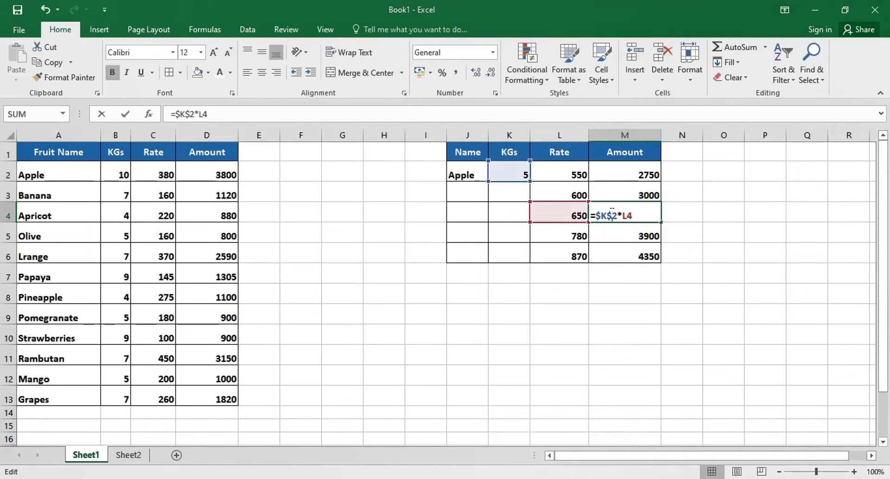
drag(616, 215, 601, 215)
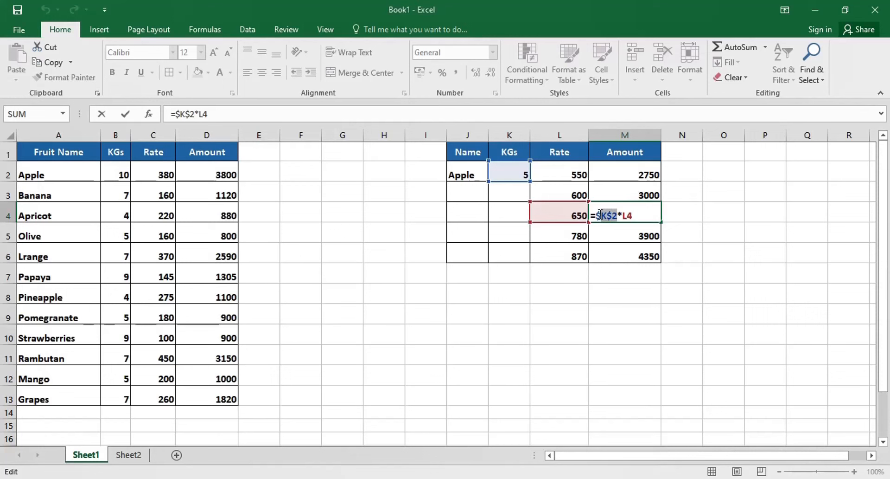
click(704, 203)
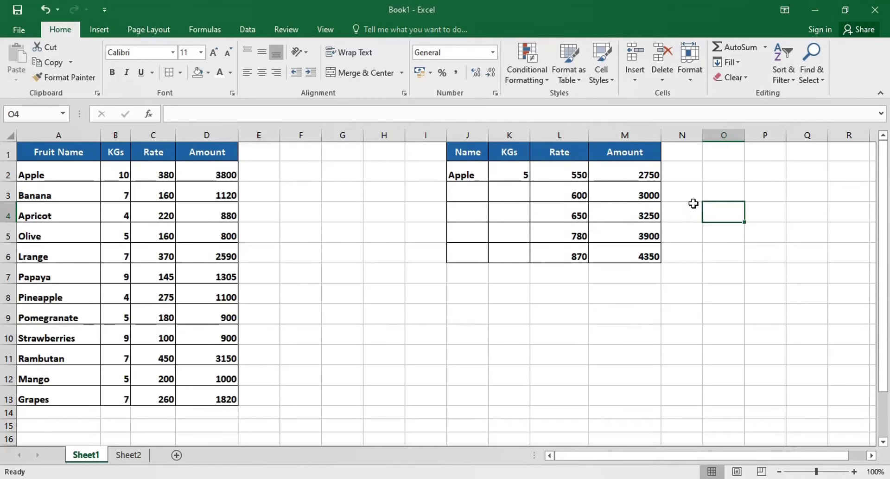
click(684, 280)
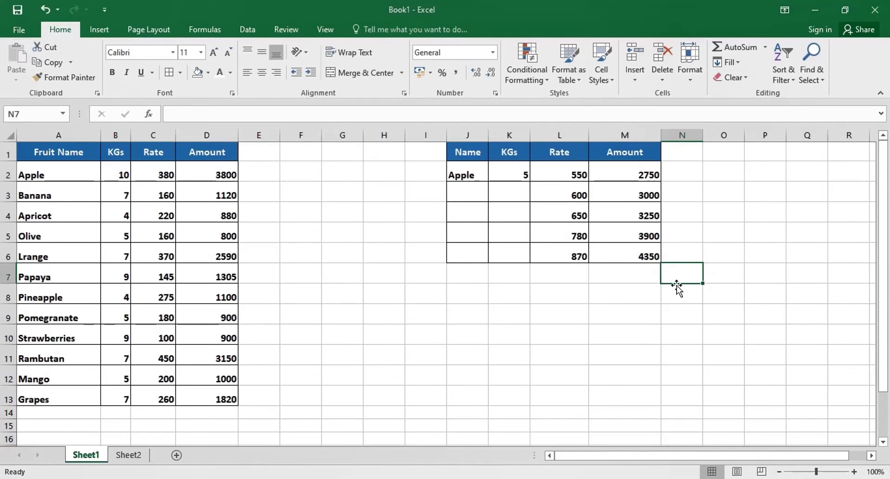
- Open Go To from cell P8, review the Go To Special options, and cancel without choosing one
click(746, 299)
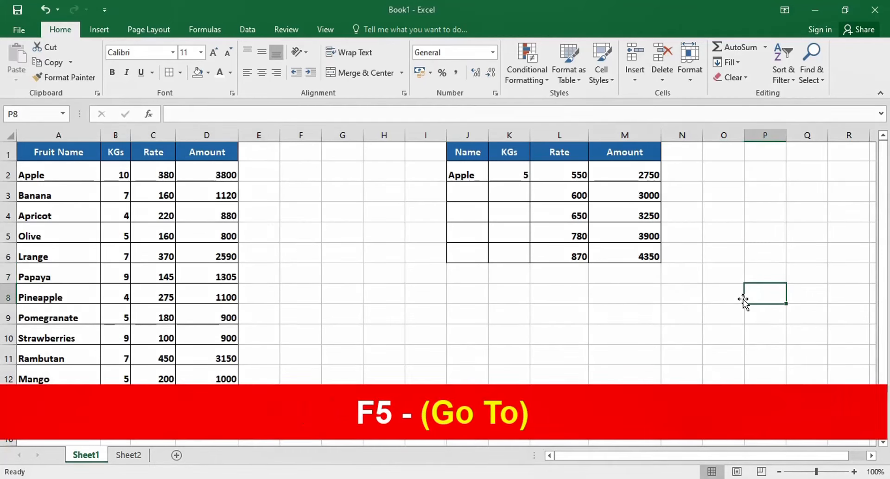
key(F5)
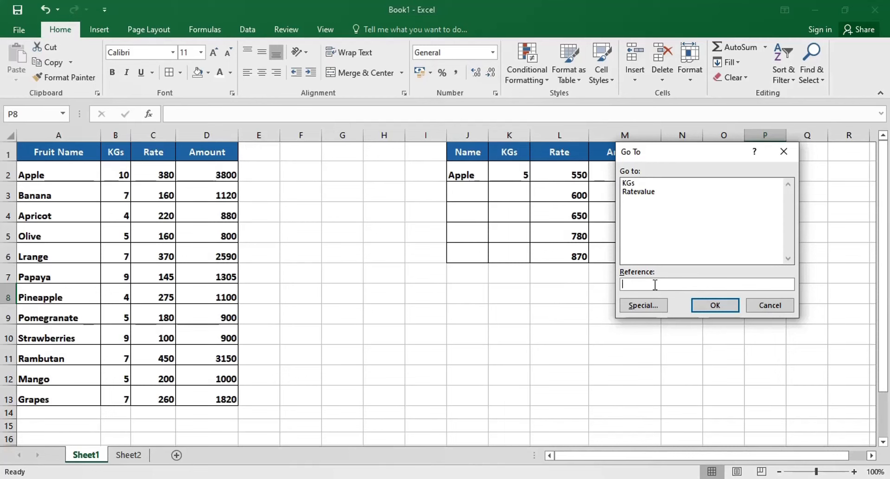
click(663, 306)
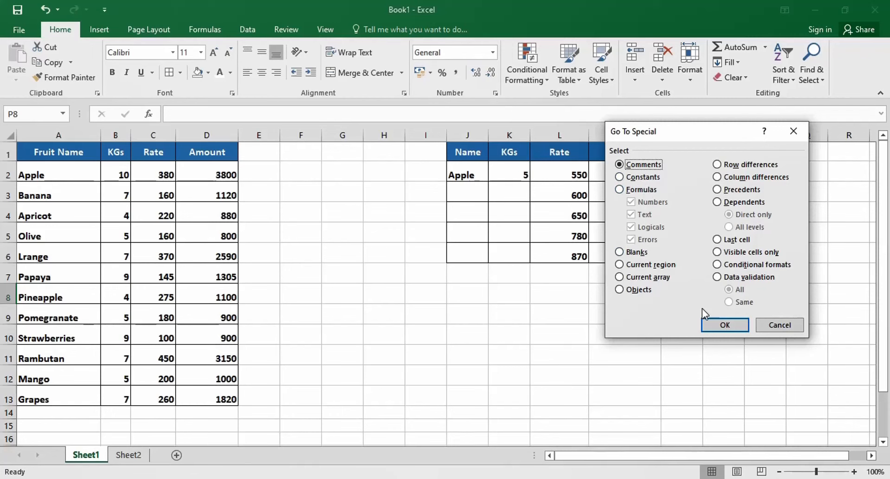
click(781, 325)
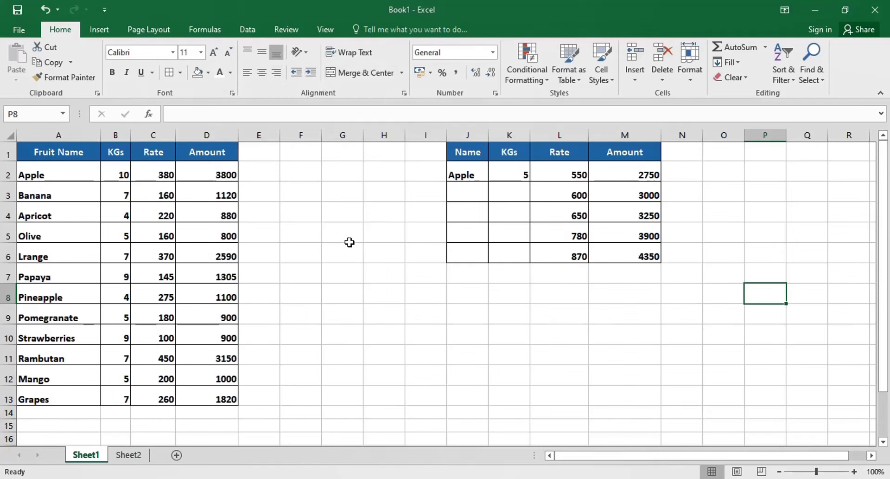
drag(320, 215, 578, 379)
click(624, 315)
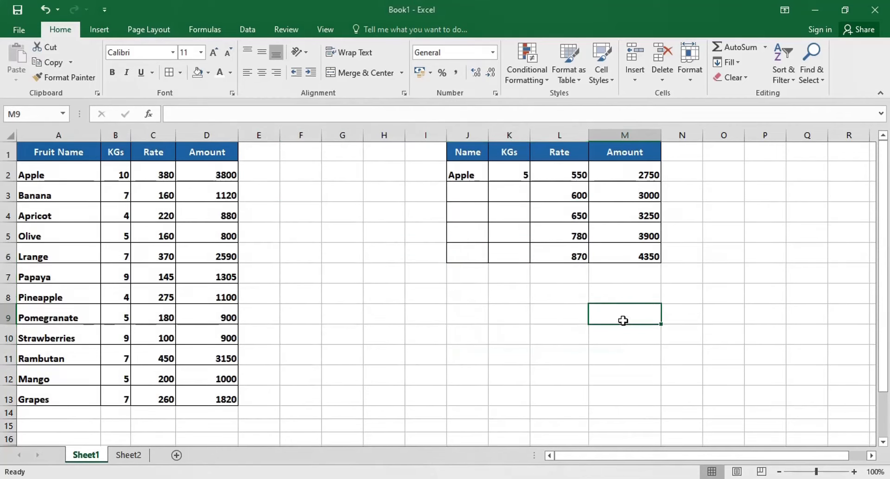
click(710, 248)
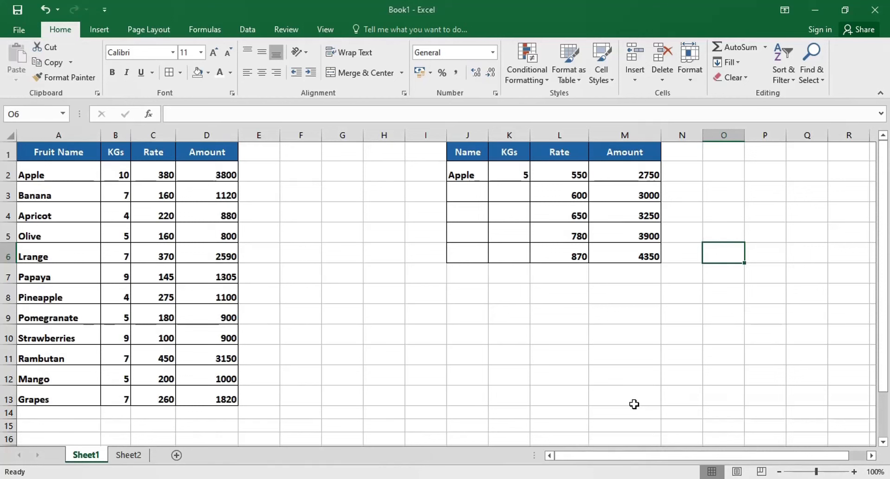
- Switch focus from the worksheet to the ribbon's key tips, and return to moving among the cells
key(F6)
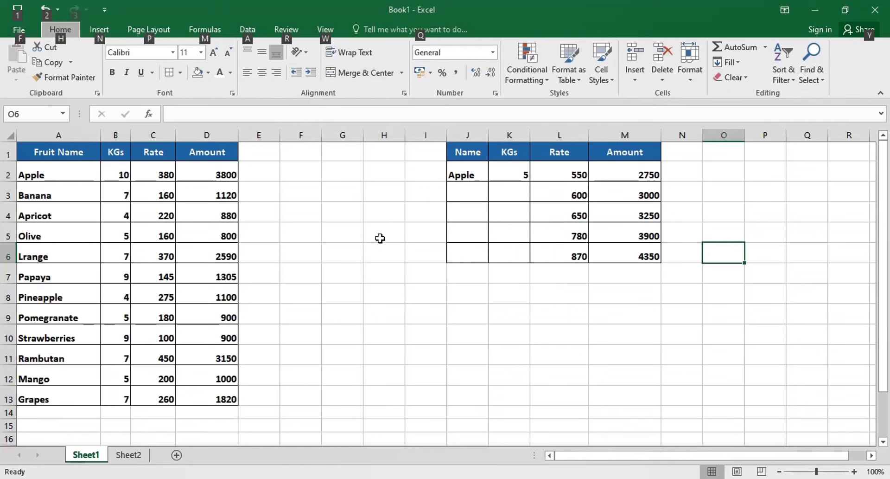
key(Escape)
key(Right)
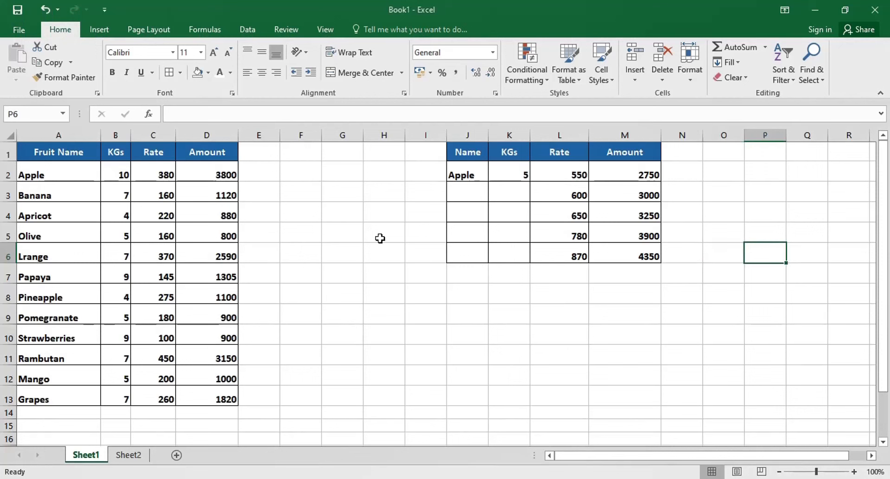
key(Right)
key(Down)
key(Left)
key(Up)
click(377, 232)
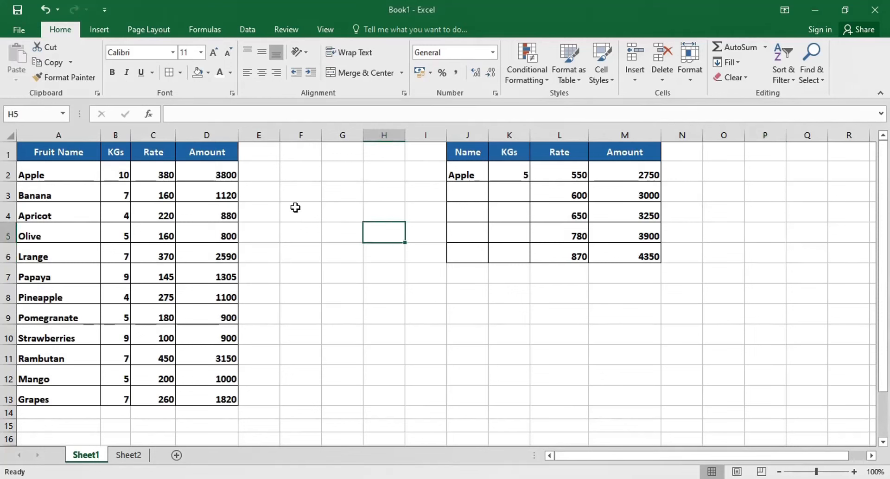
- Spell-check the fruit table A1:D13 and correct the misspelled fruit name in A6 to Orange
drag(46, 153, 228, 396)
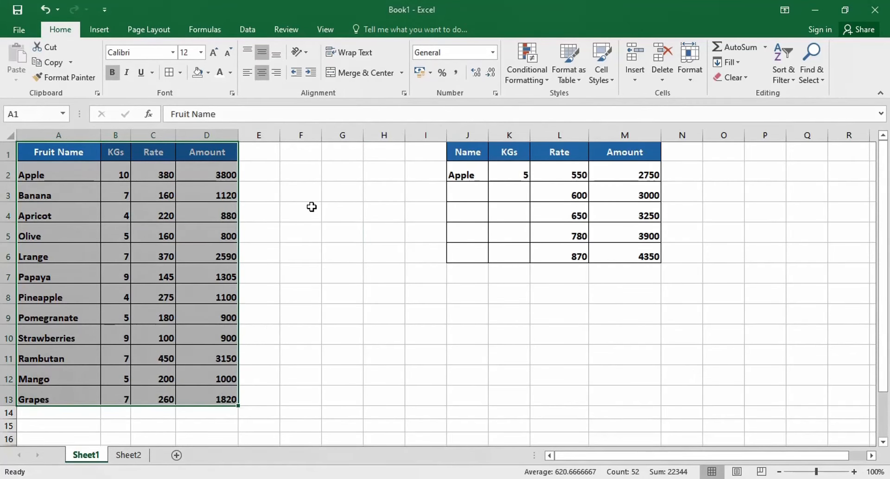
key(F7)
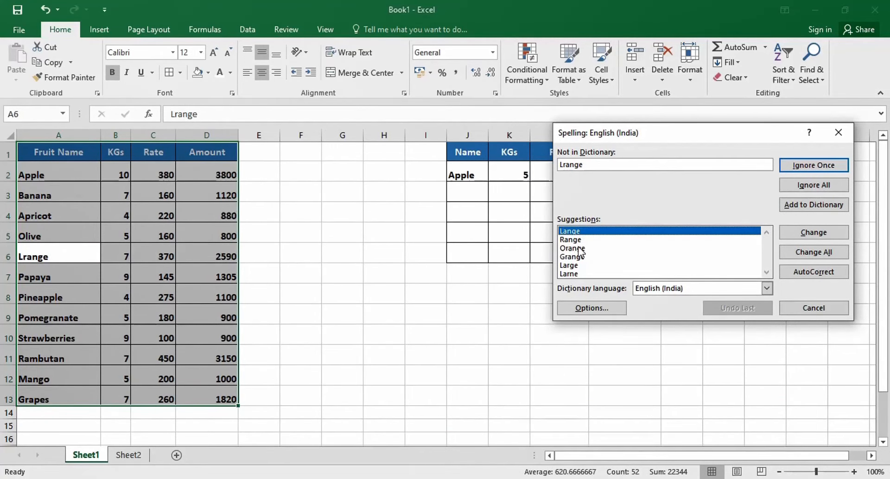
click(608, 248)
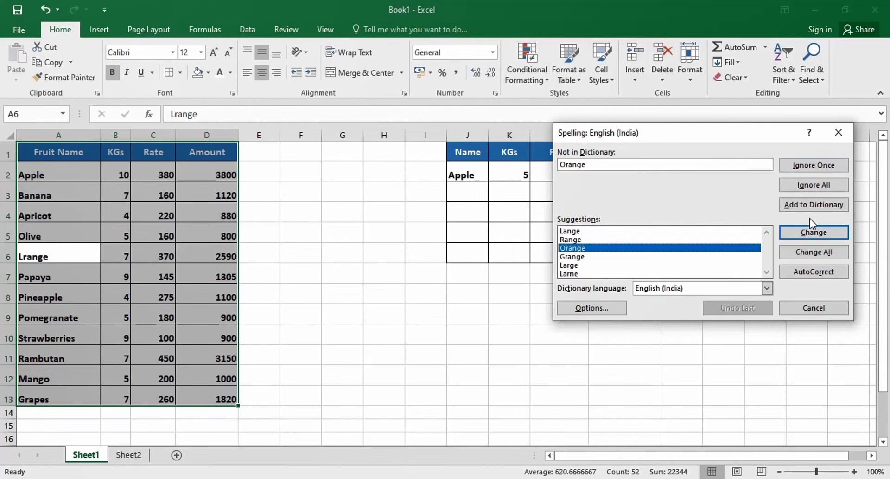
click(814, 233)
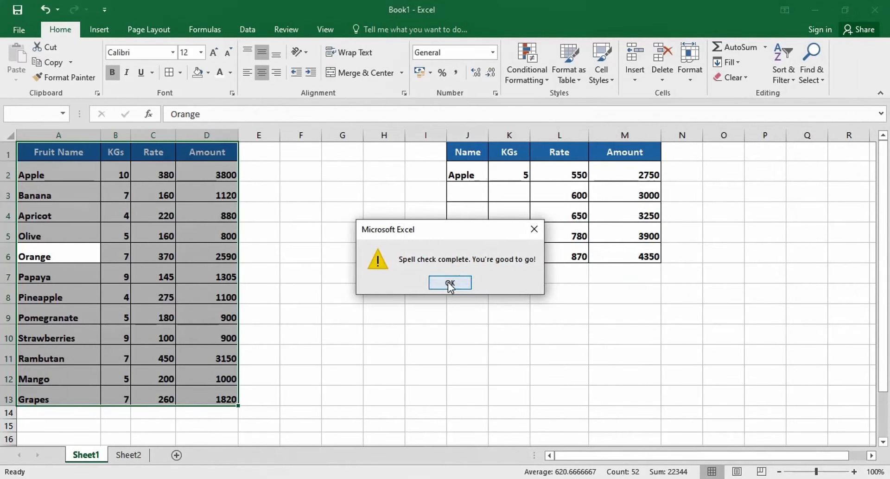
click(450, 282)
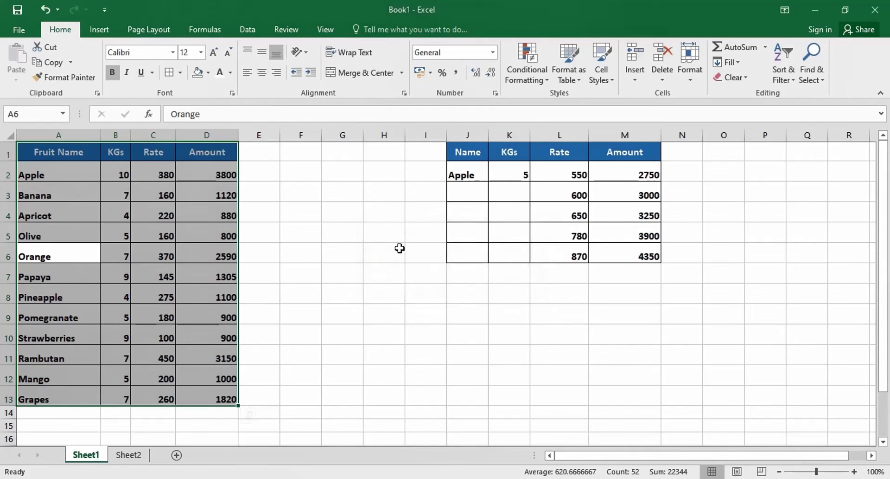
click(336, 193)
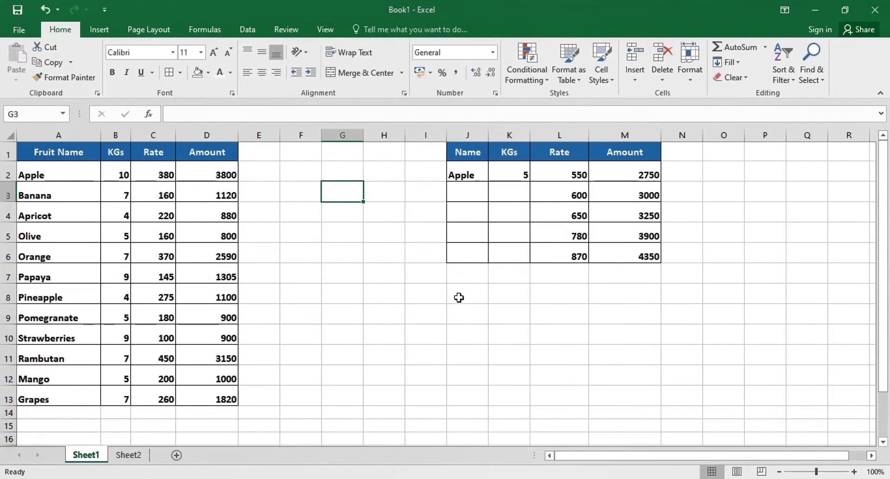
drag(459, 297, 670, 388)
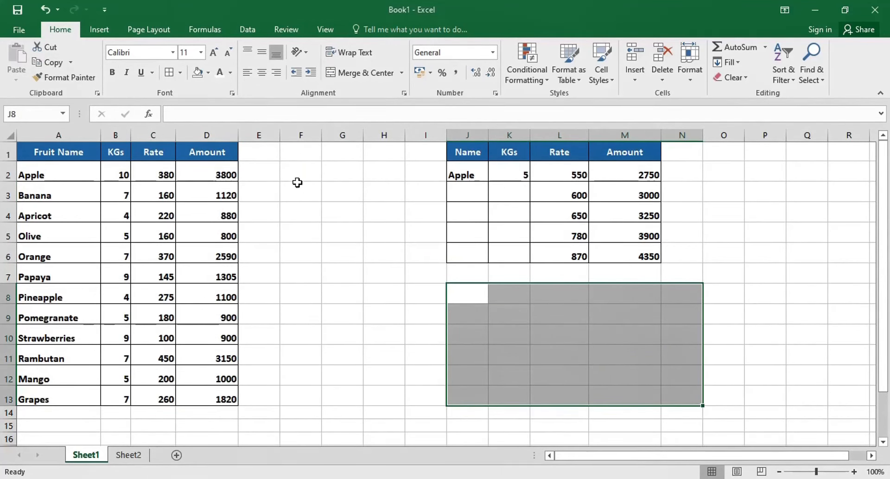
drag(253, 167, 701, 355)
click(788, 247)
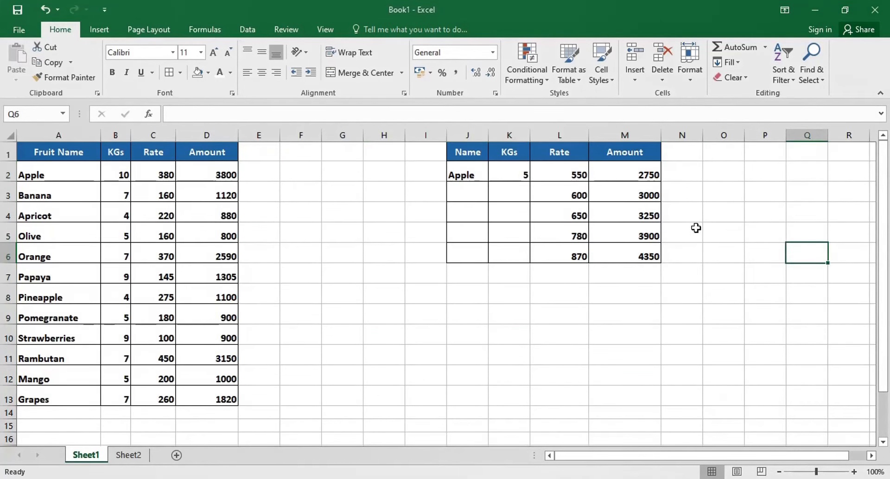
click(381, 231)
key(Right)
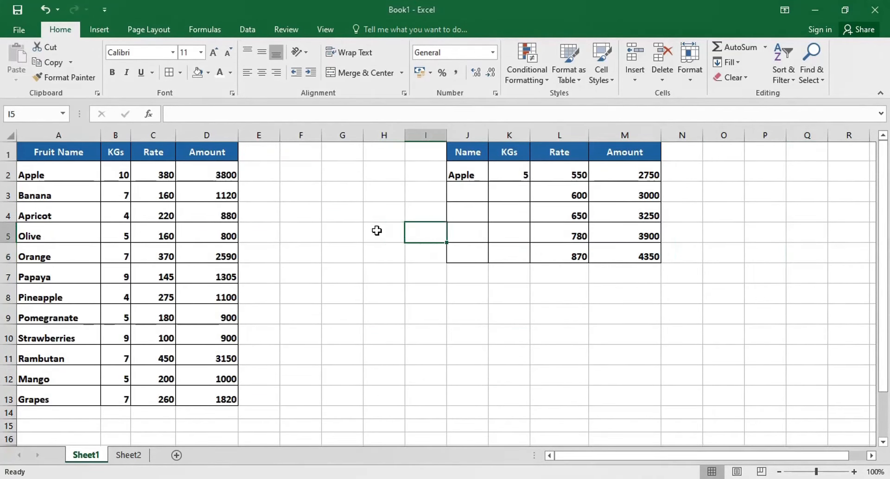
key(Left)
key(Left)
key(Up)
key(Up)
key(Left)
key(Right)
key(Down)
key(Down)
key(Right)
key(Down)
key(Up)
key(Left)
key(Left)
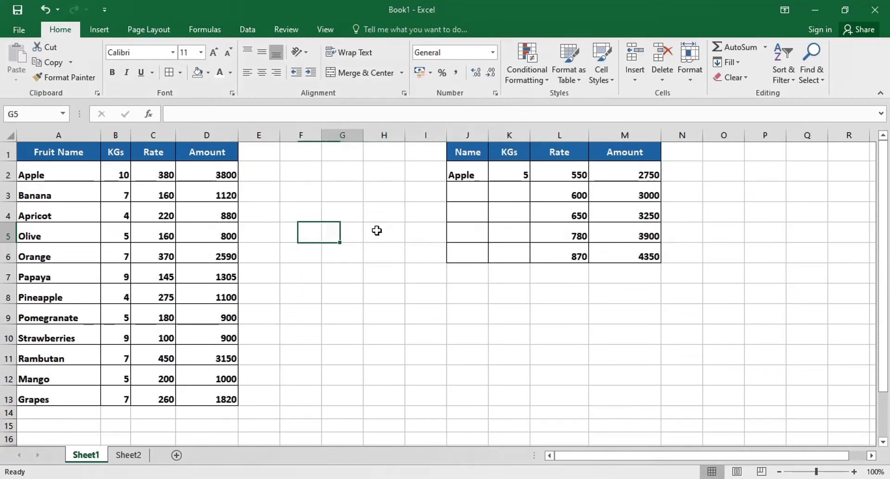
- Turn on Extend Selection mode at J8 and extend the selection across to column M and down the rows below
key(Up)
key(Right)
key(Down)
key(Down)
key(Down)
key(Down)
key(Right)
key(Right)
key(Right)
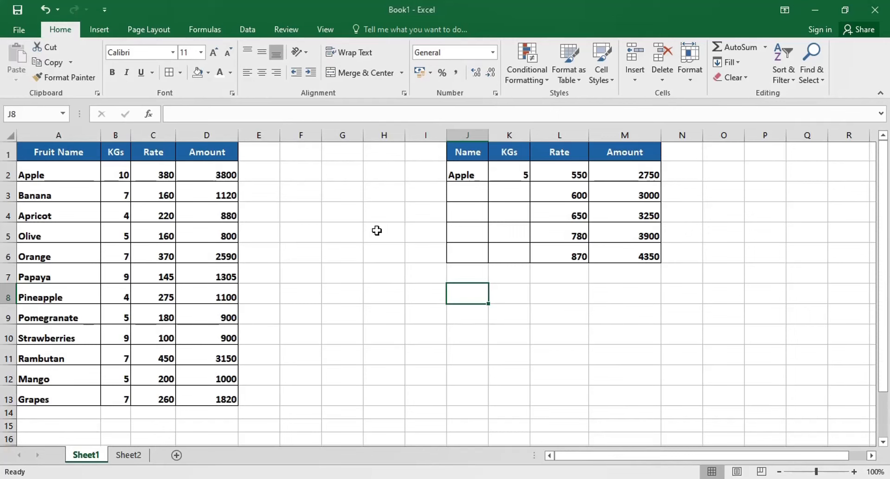
key(F8)
key(Right)
key(Right)
key(Right)
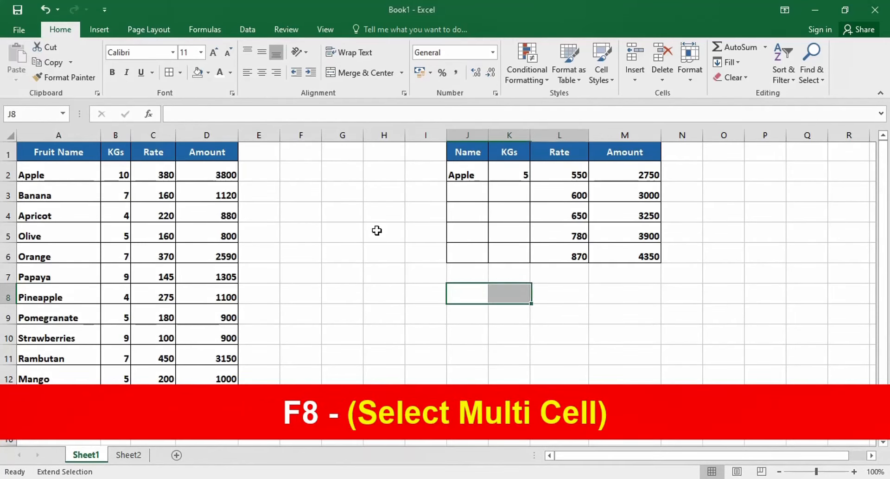
key(Down)
key(Down)
key(Down)
key(Down)
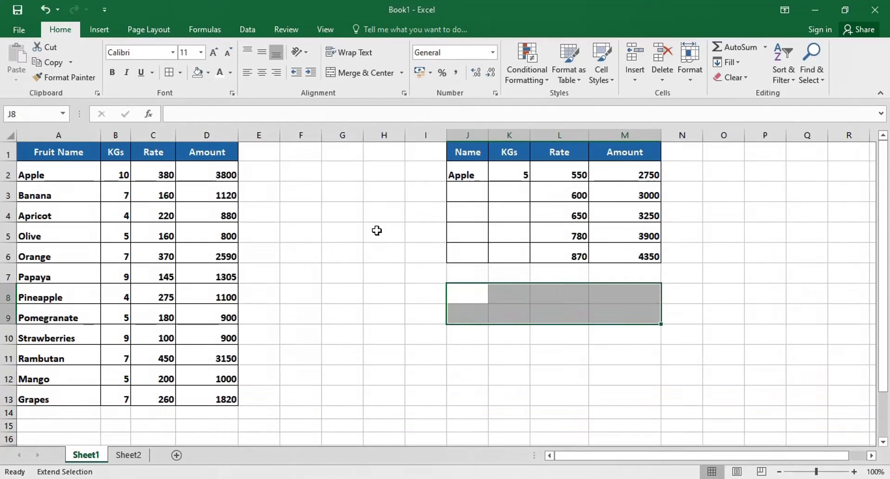
- Shrink the extended selection back to row 8 and widen it to J8:P8
key(Up)
key(Up)
key(Up)
key(Up)
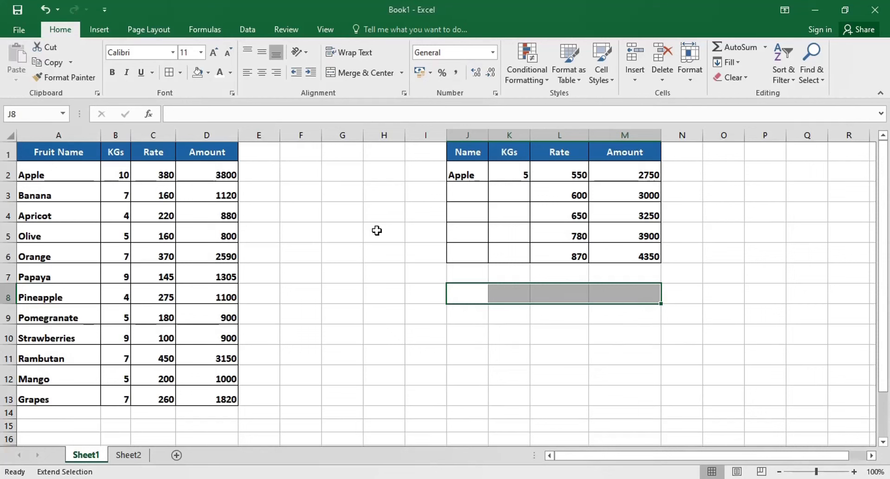
key(Right)
key(Right)
key(Right)
key(Right)
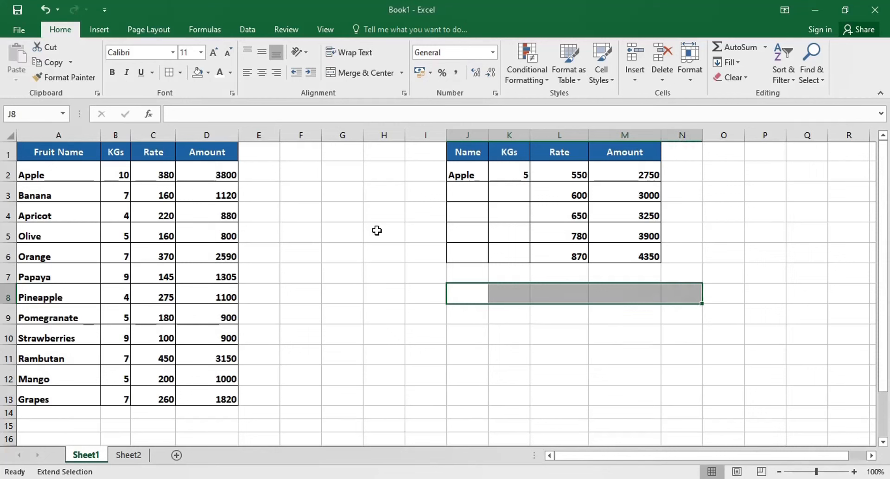
key(Left)
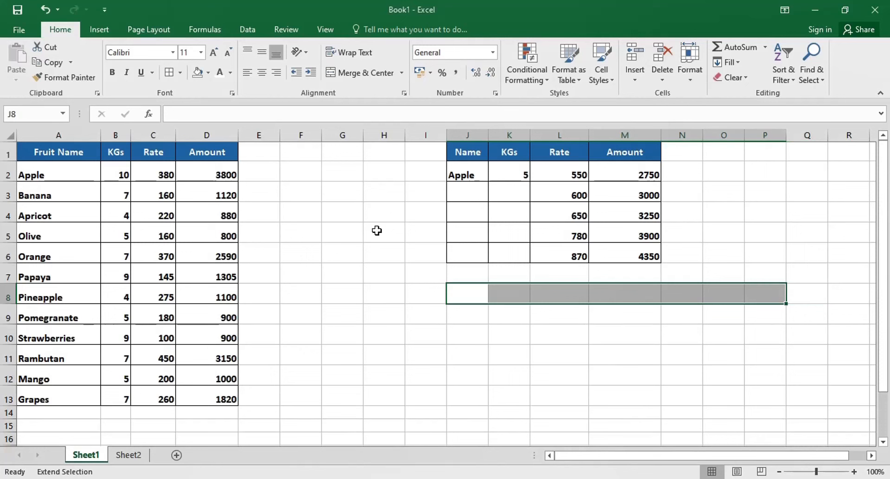
- Turn off Extend Selection mode and move the active cell along row 8, returning to J8
key(F8)
key(Right)
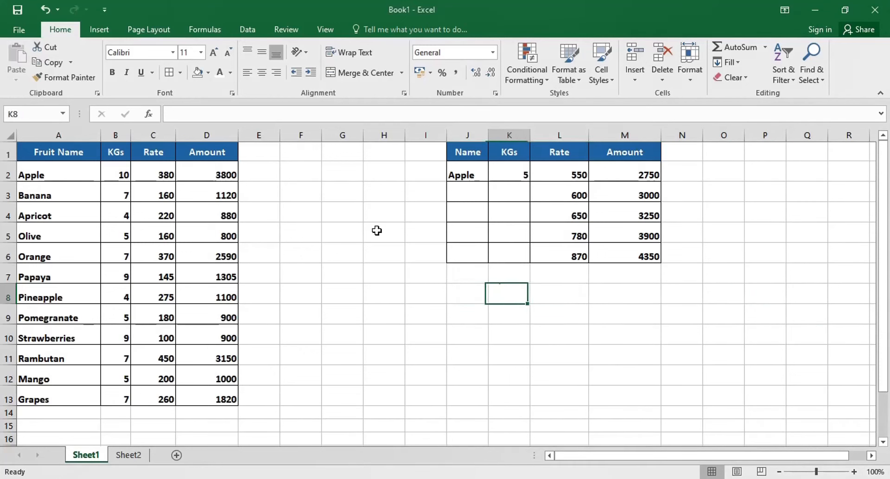
key(Right)
key(Right)
key(Left)
key(Left)
key(Left)
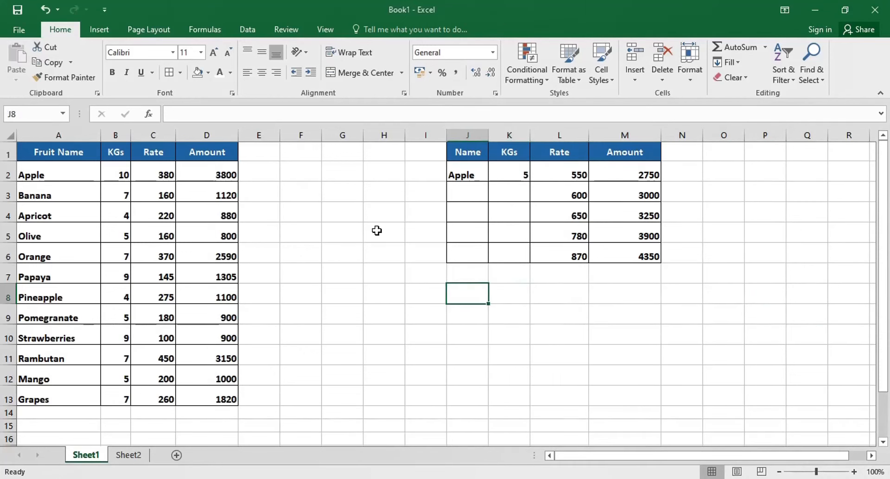
key(Left)
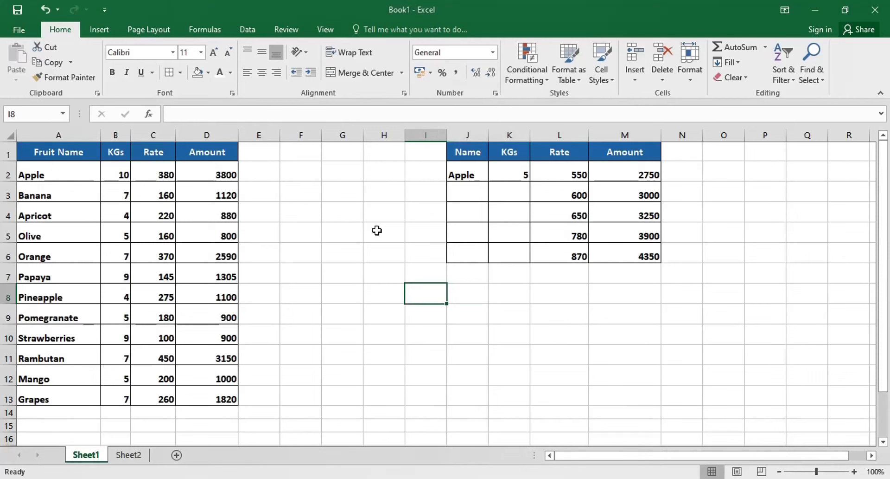
key(Left)
key(Right)
key(Right)
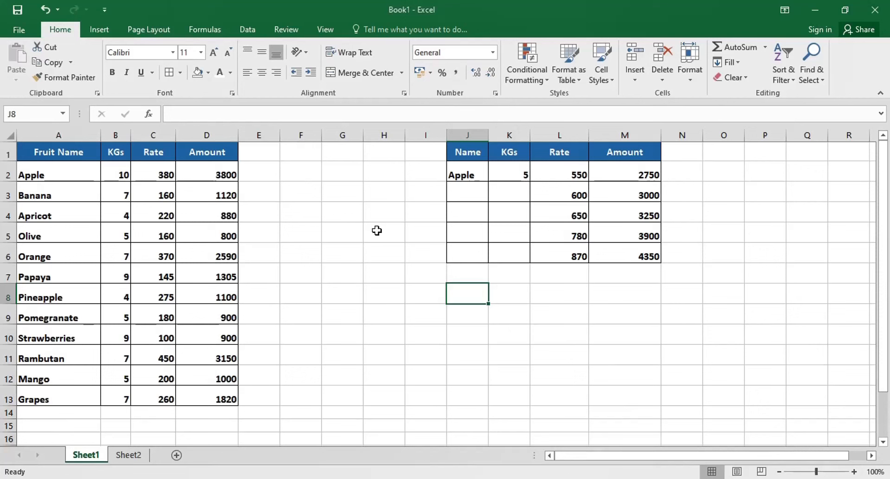
key(Right)
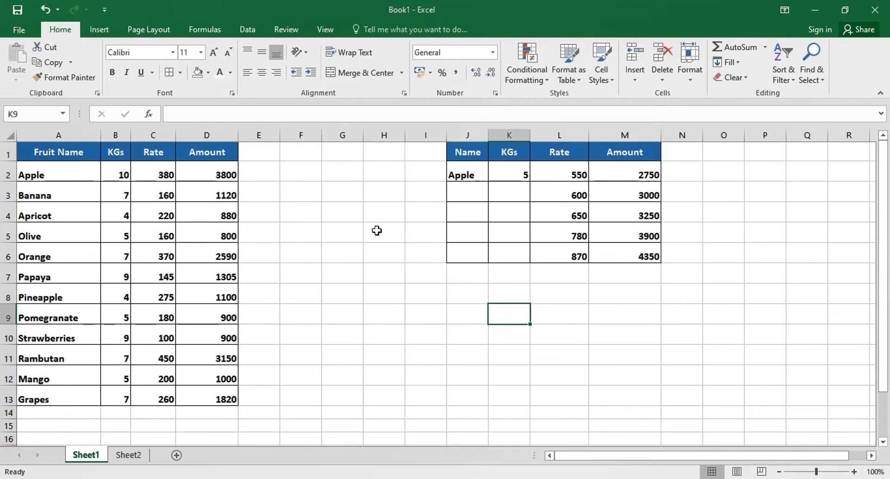
key(Left)
key(Right)
key(Right)
key(Right)
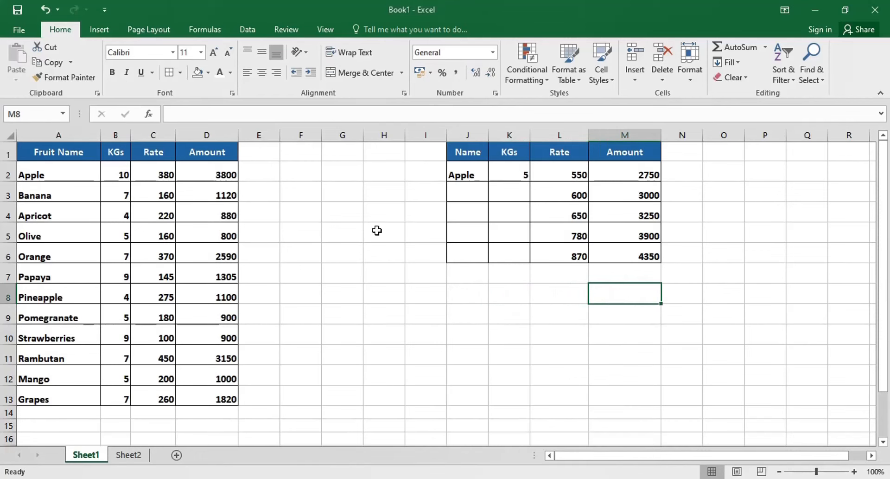
key(Left)
key(Left)
key(Left)
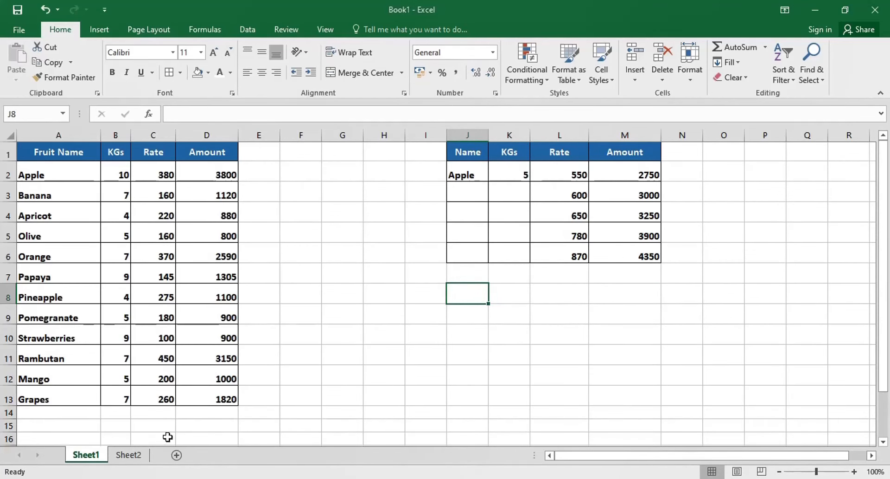
- On Sheet2, make row 14 taller and center cell D14 both horizontally and vertically
click(135, 455)
click(363, 328)
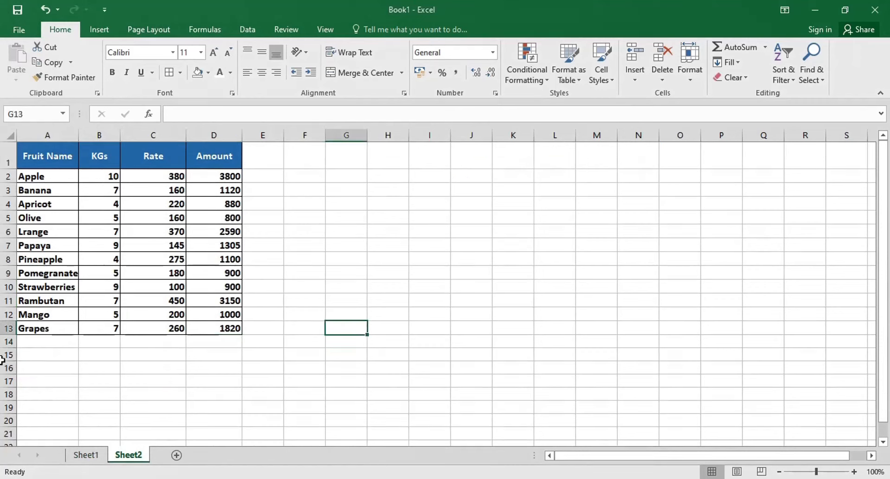
drag(8, 348, 9, 382)
click(219, 345)
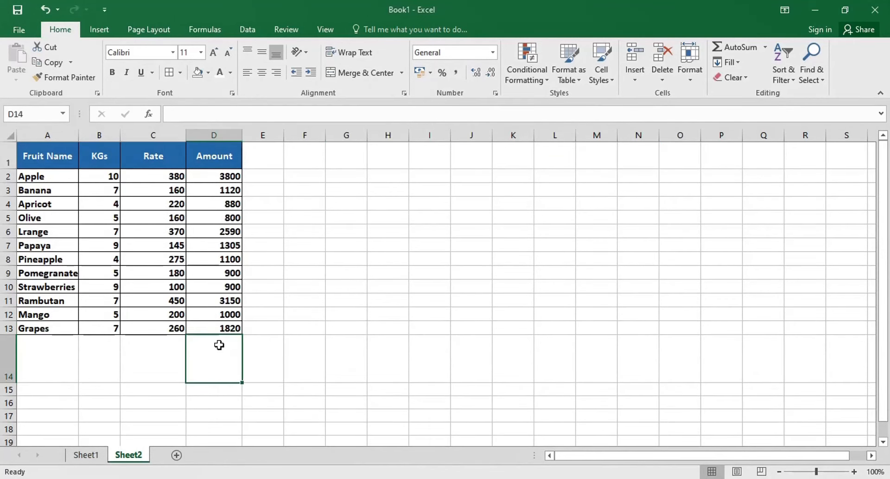
click(262, 72)
click(262, 52)
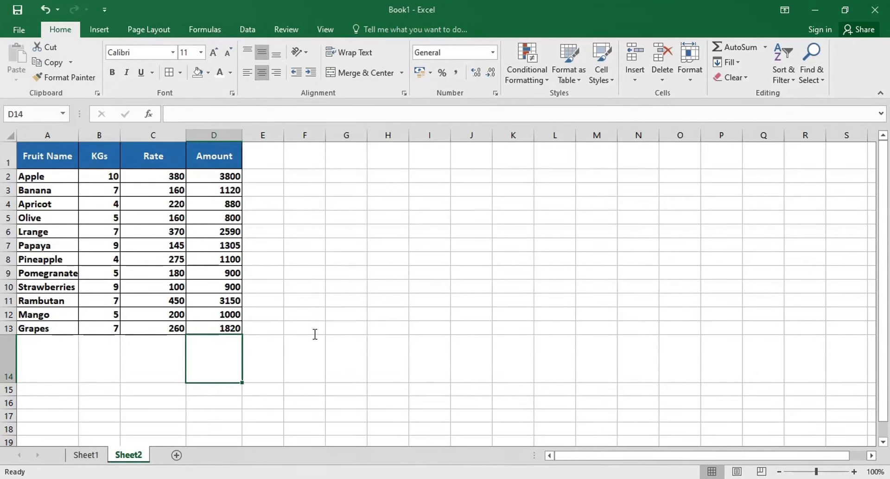
- Total the Amount column in D14 with the formula =SUM(D2:D13)
drag(224, 172, 238, 327)
click(328, 304)
click(218, 358)
text(=sum)
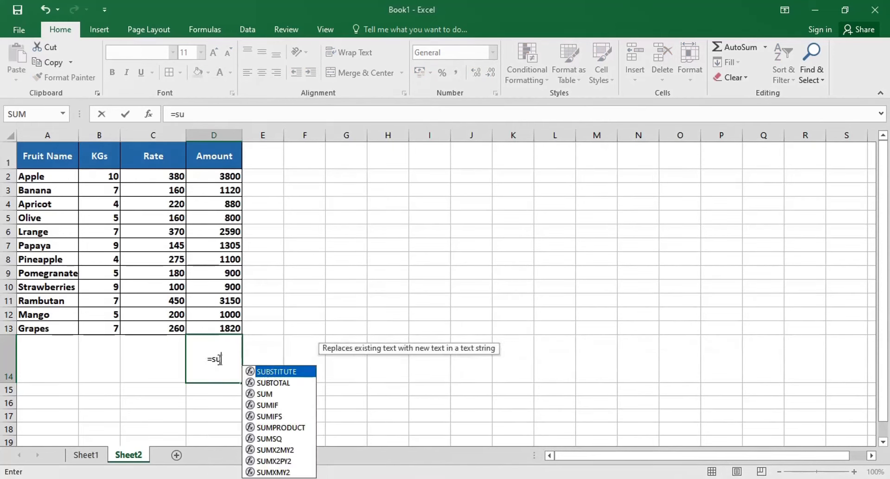
key(Tab)
key(Up)
key(Up)
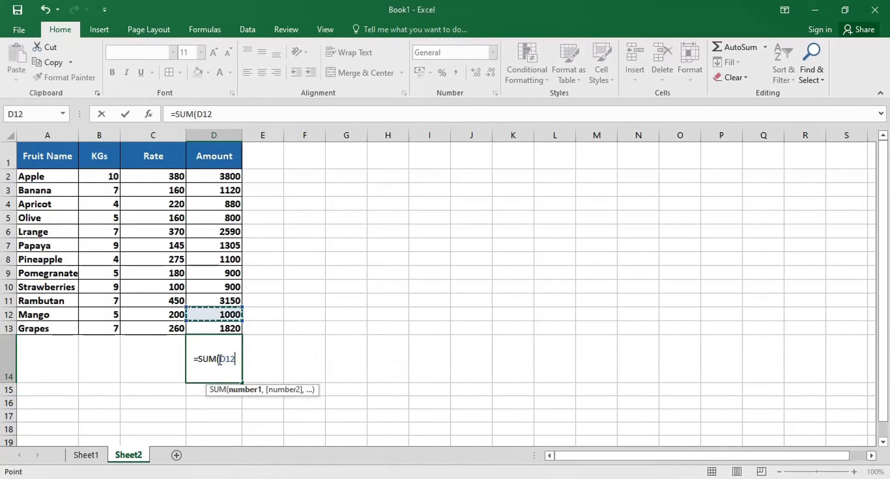
key(Down)
key(shift+Up)
key(shift+Up)
key(shift+Up)
key(shift+Up)
key(shift+Up)
key(shift+Up)
key(shift+Up)
key(shift+Up)
key(shift+Up)
key(shift+Up)
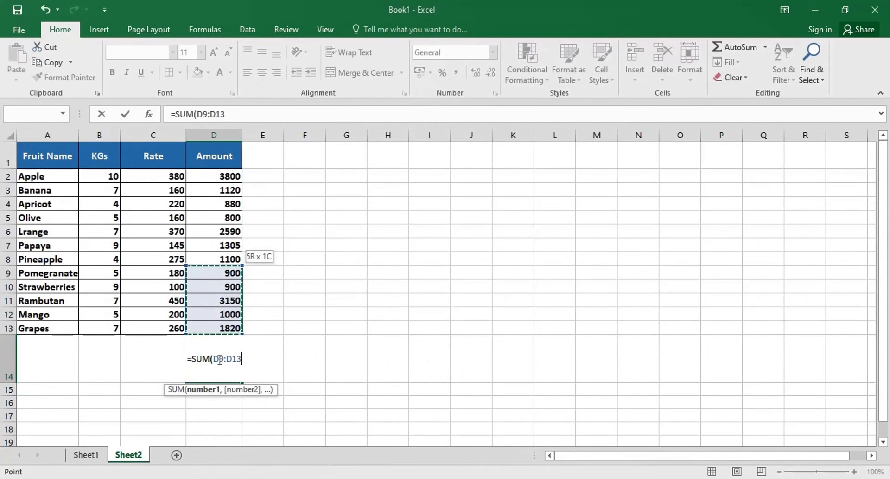
key(shift+Up)
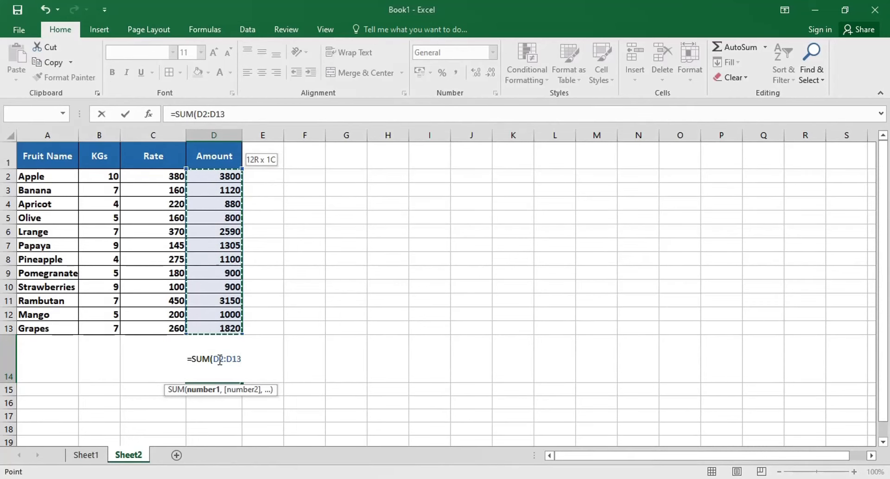
key(Return)
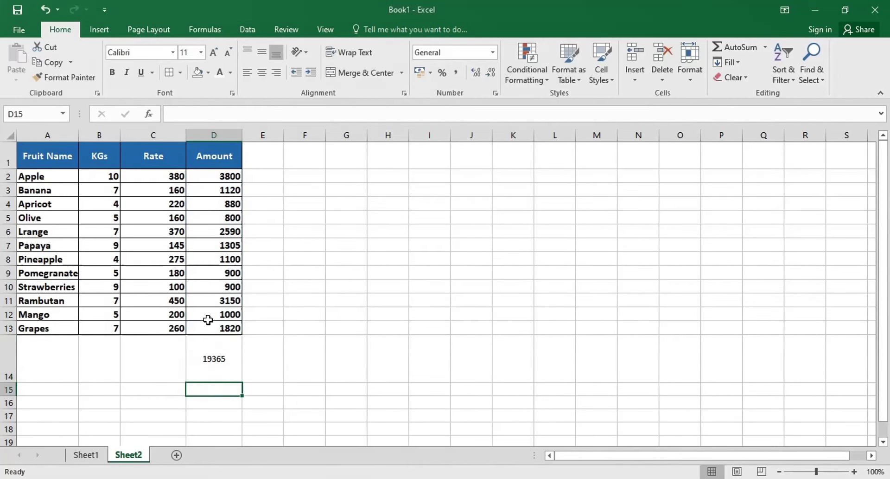
- Review the SUM formula behind D14 in the formula bar and in the cell itself
click(224, 369)
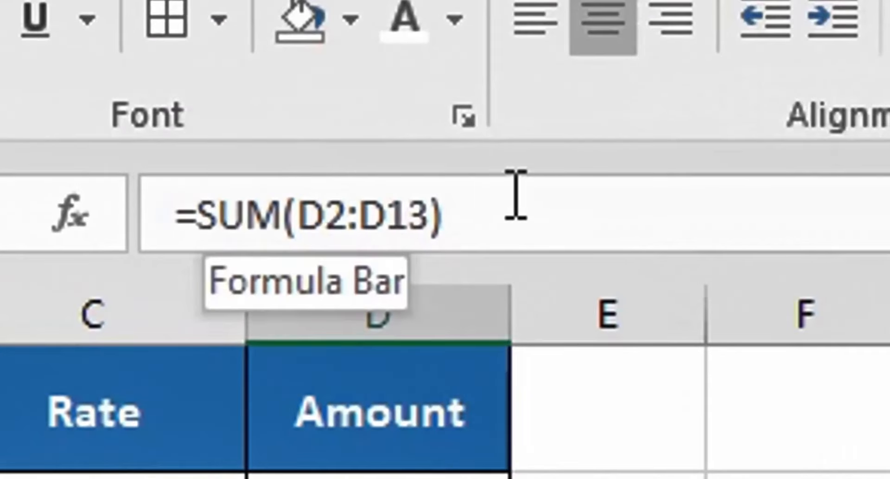
click(805, 473)
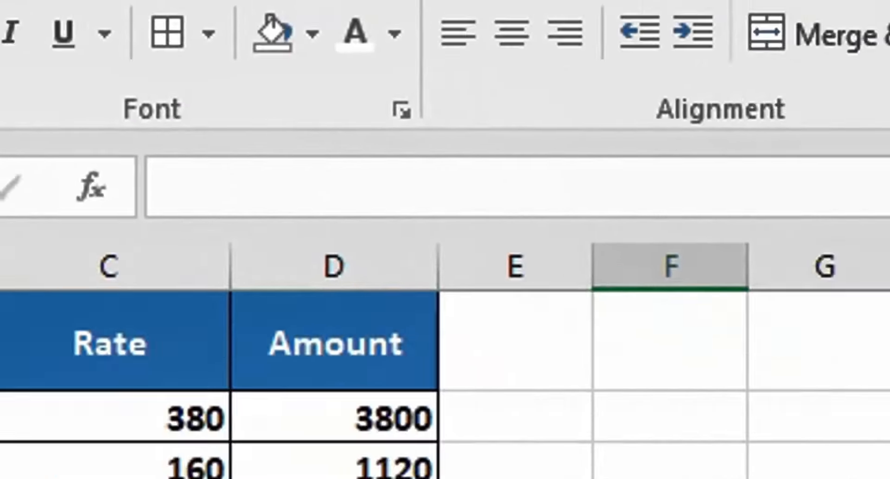
double_click(209, 360)
click(273, 331)
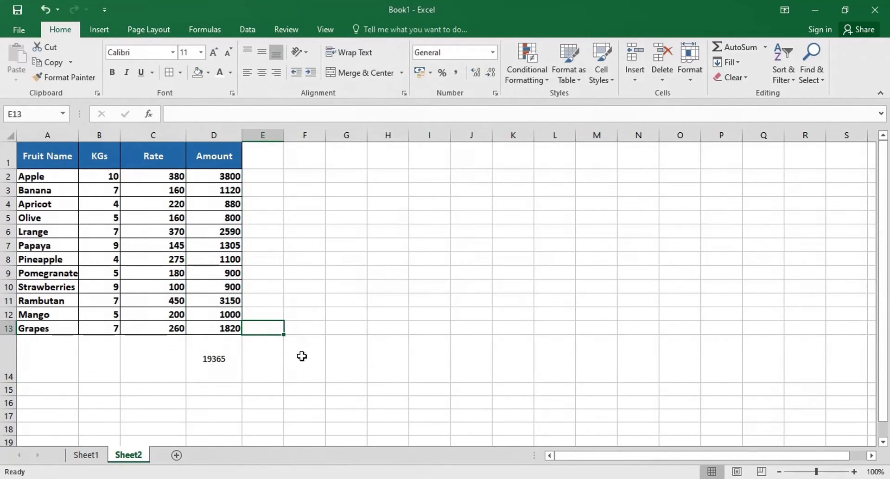
- Clear D14, re-enter a SUM over D2:D13, and calculate it into a fixed value before committing the cell
click(212, 353)
key(Delete)
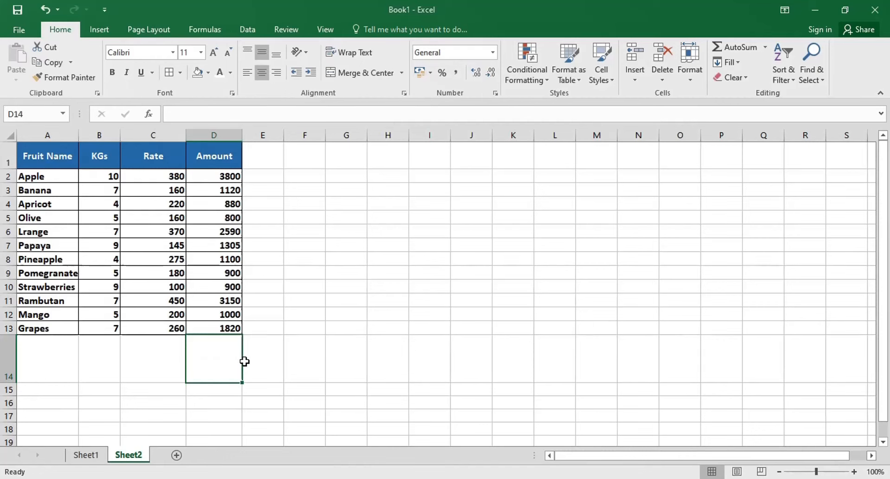
text(=)
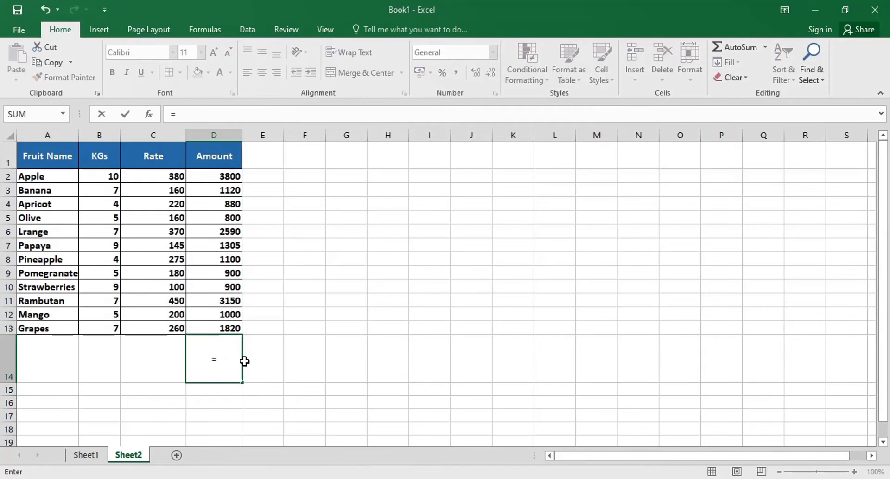
text(Sum)
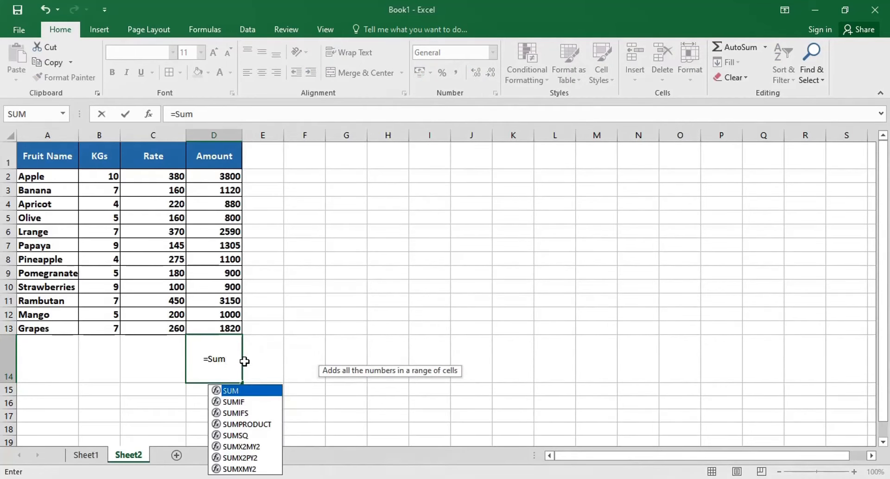
text(()
drag(223, 328, 222, 186)
key(shift+Up)
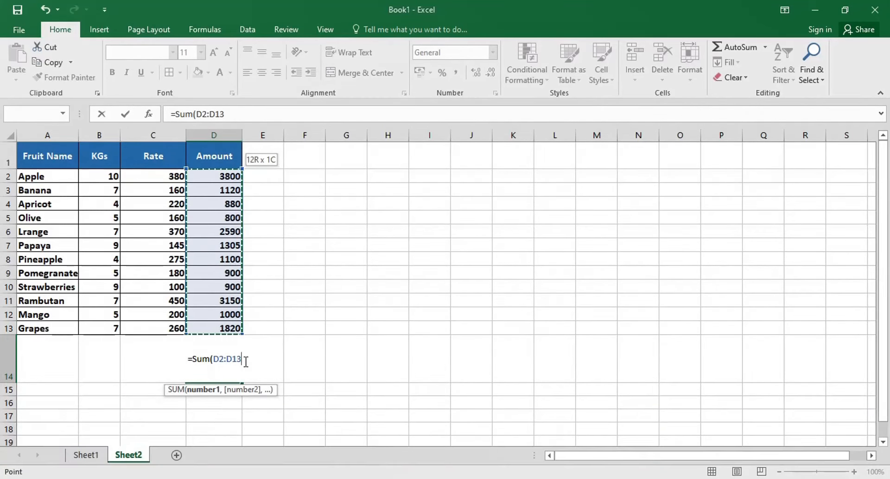
key(F9)
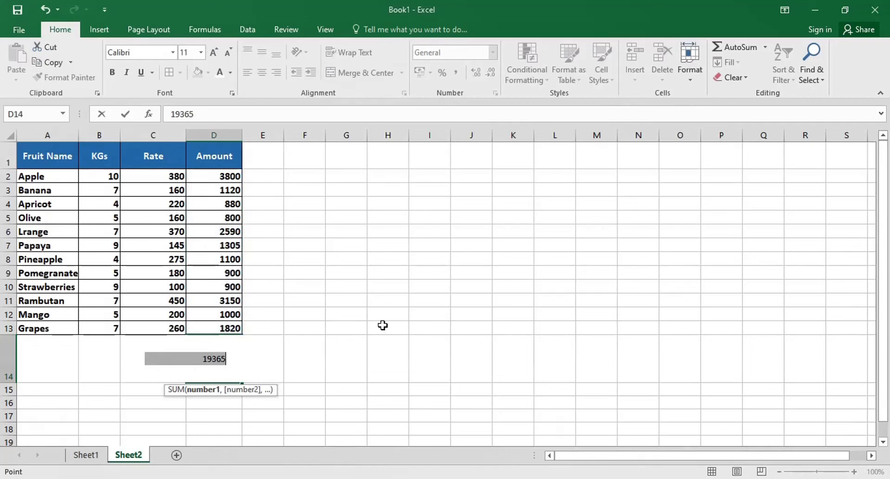
click(394, 312)
- Inspect D14's content to check whether it holds a formula or a plain value
click(222, 358)
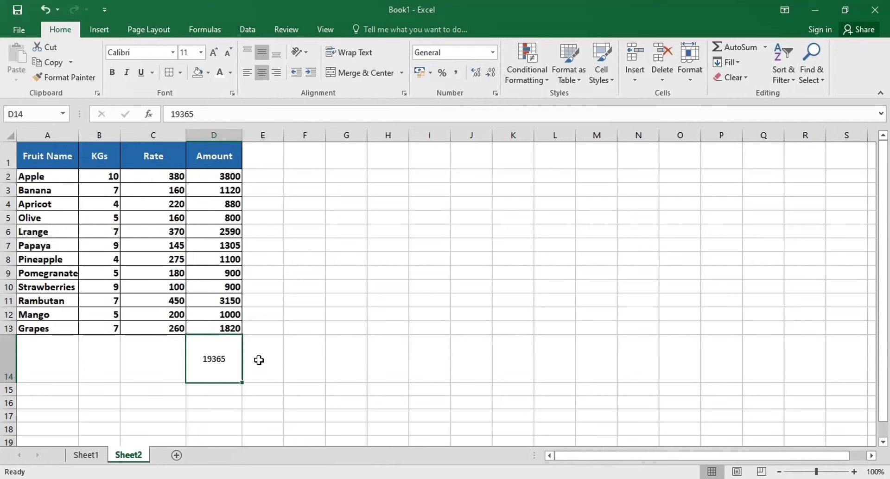
double_click(221, 366)
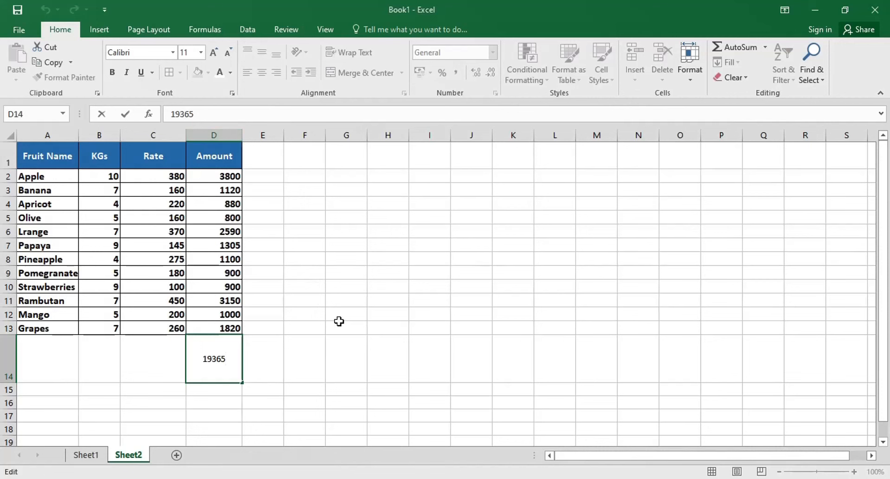
click(345, 374)
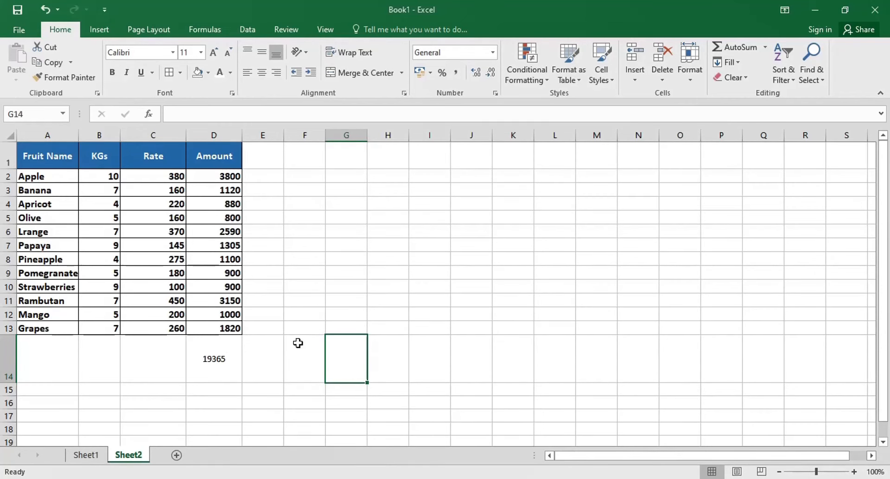
- Return to Sheet1, show the ribbon's shortcut key tips and dismiss them
click(85, 454)
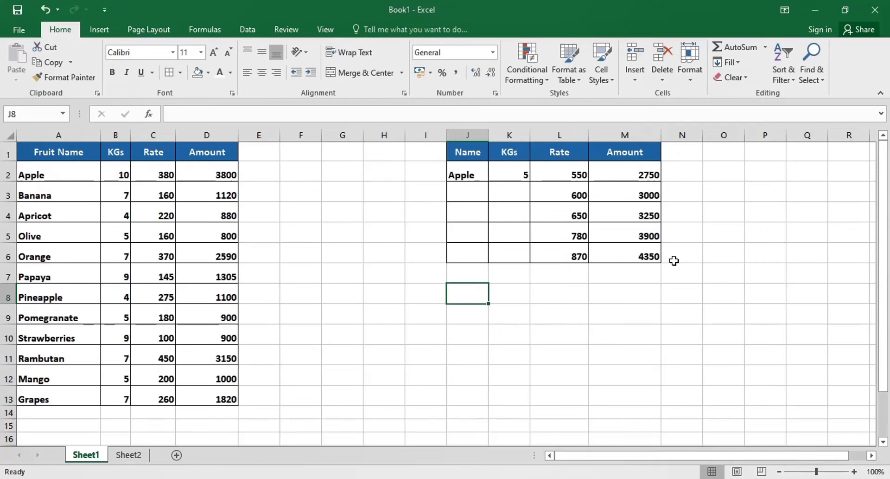
key(F10)
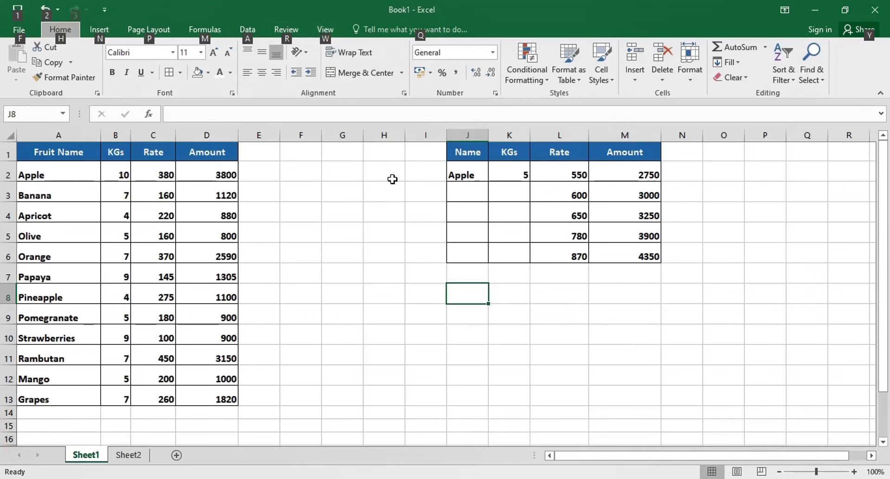
key(Escape)
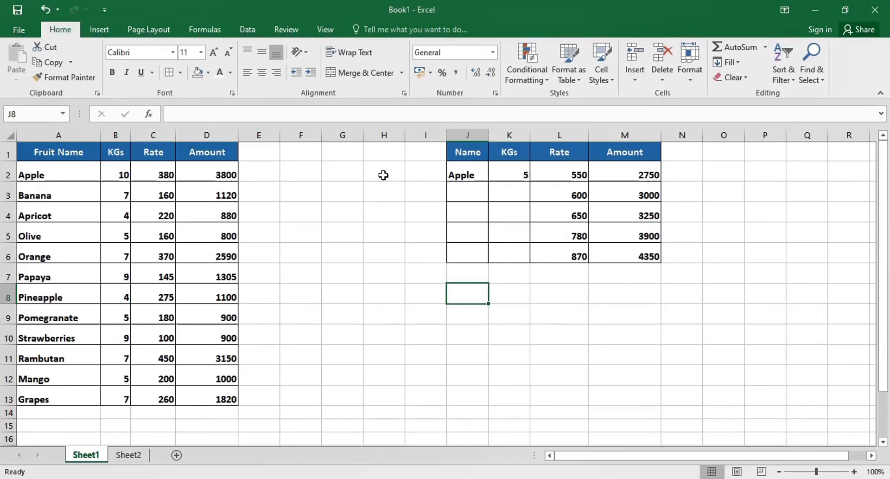
- Create a separate chart sheet with only the empty cell J8 selected, and try to undo it
key(F11)
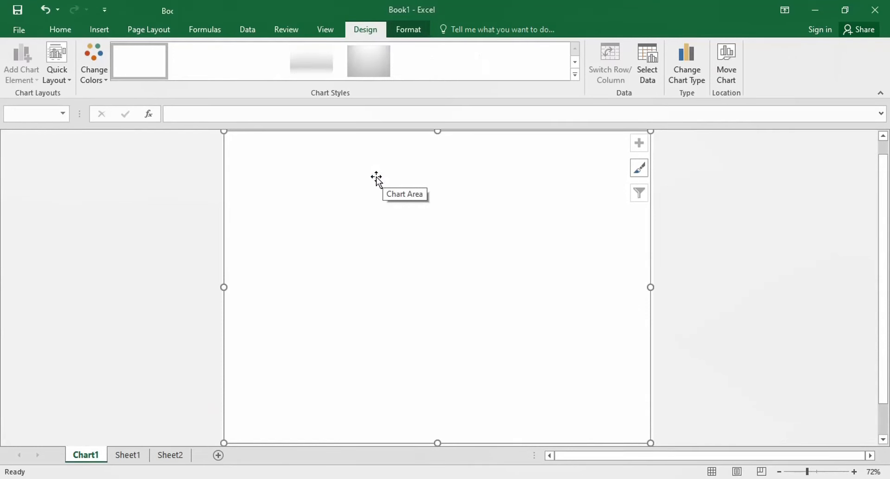
mouse_move(459, 478)
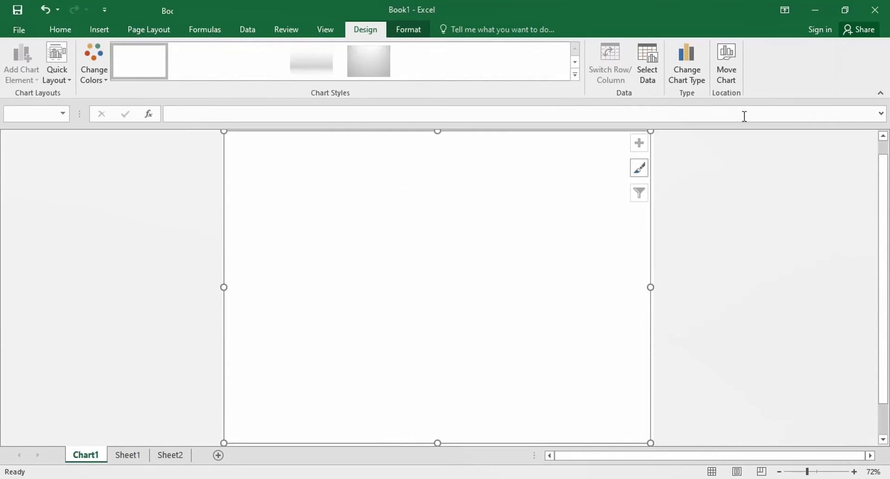
click(44, 10)
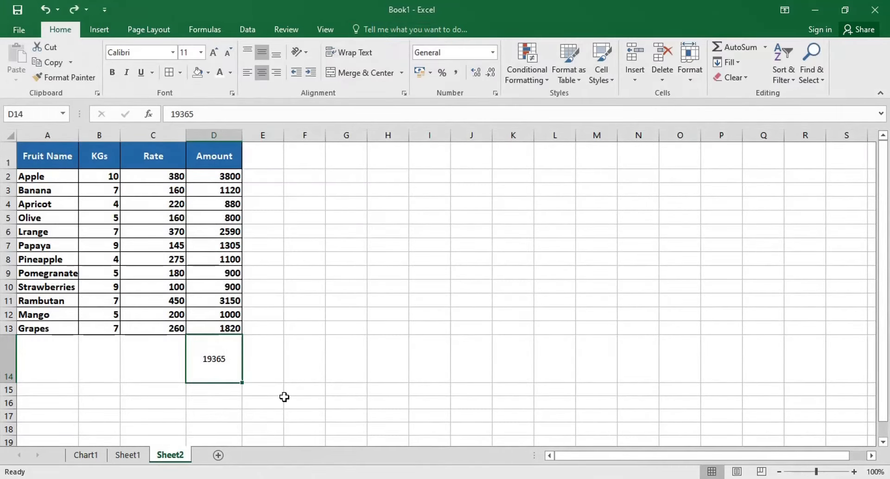
- On Sheet1, create an embedded default column chart from the fruit table A1:D13 and deselect it
click(346, 259)
click(126, 454)
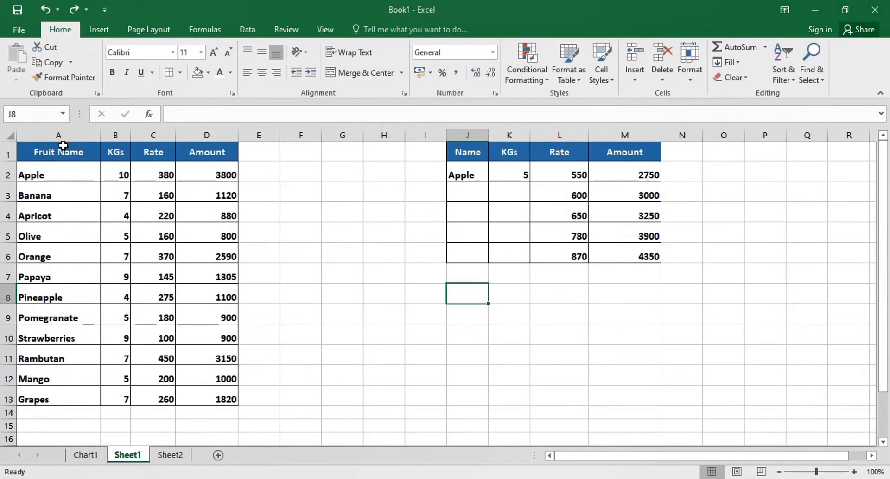
drag(63, 146, 219, 398)
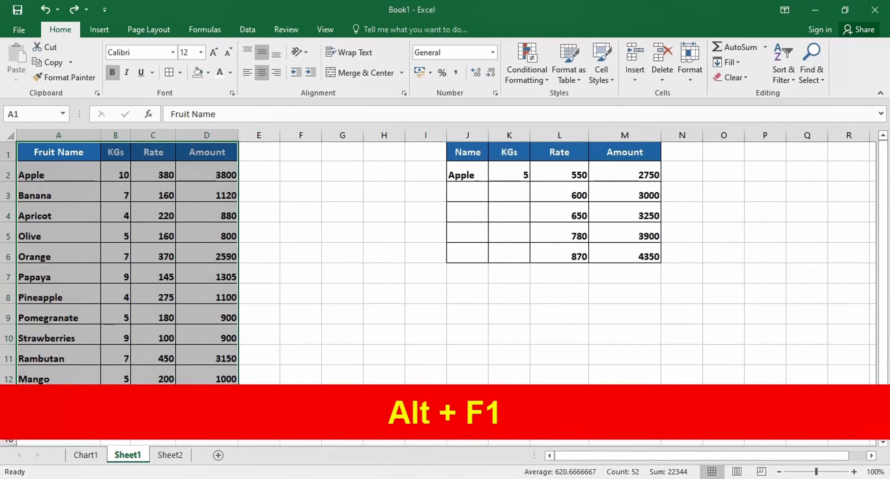
key(alt+F1)
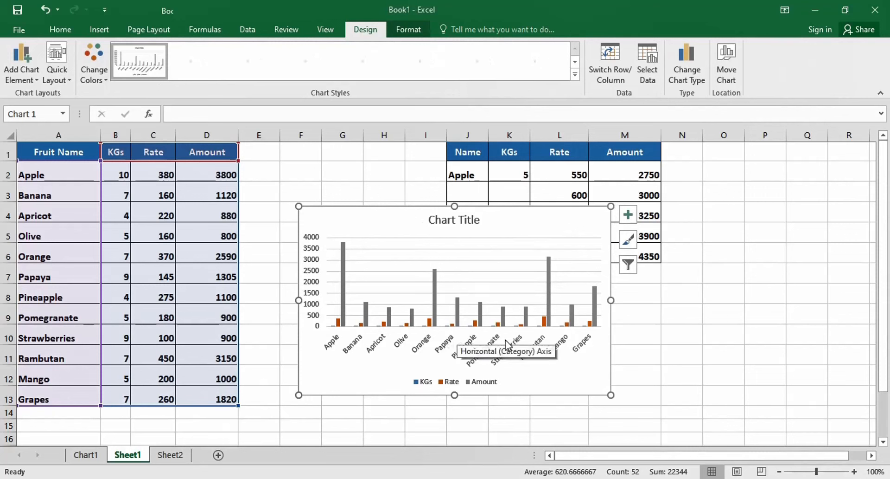
click(531, 273)
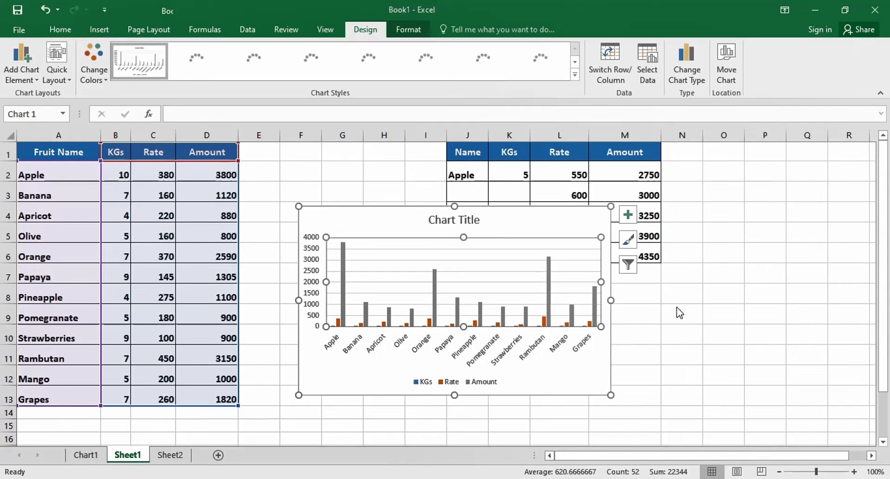
click(749, 309)
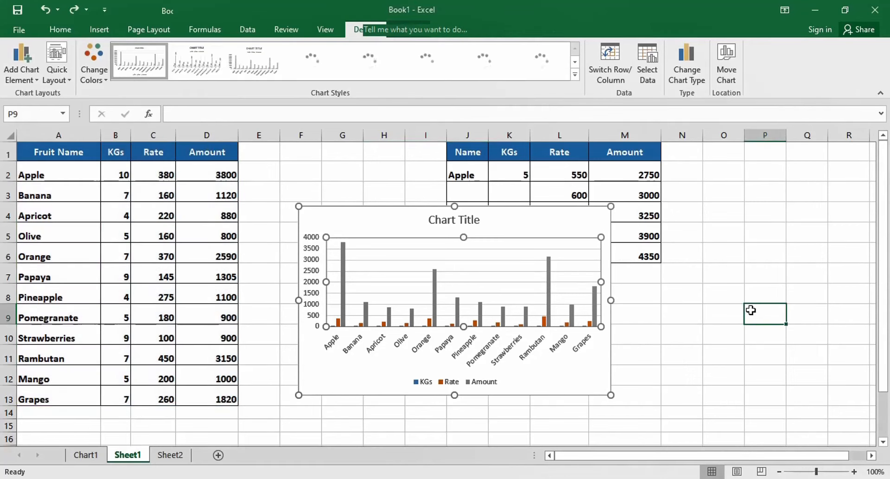
- Undo the creation of the embedded column chart on Sheet1 and select the empty cell G9
click(45, 14)
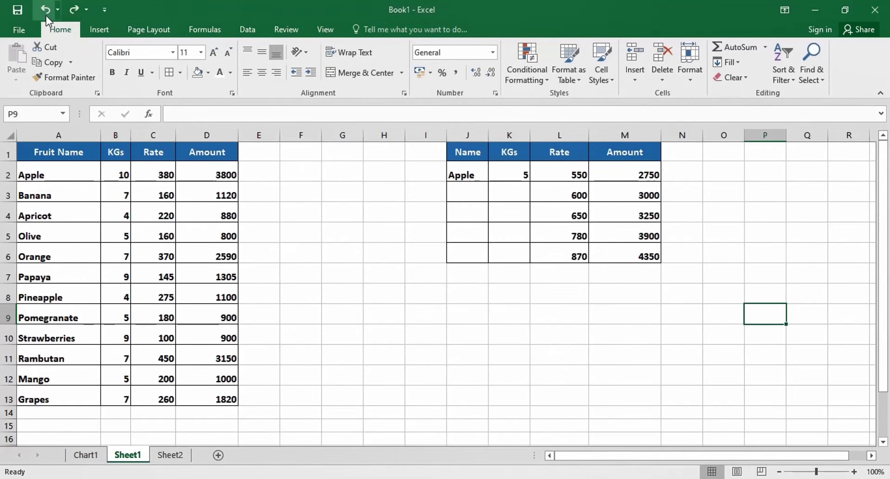
click(336, 305)
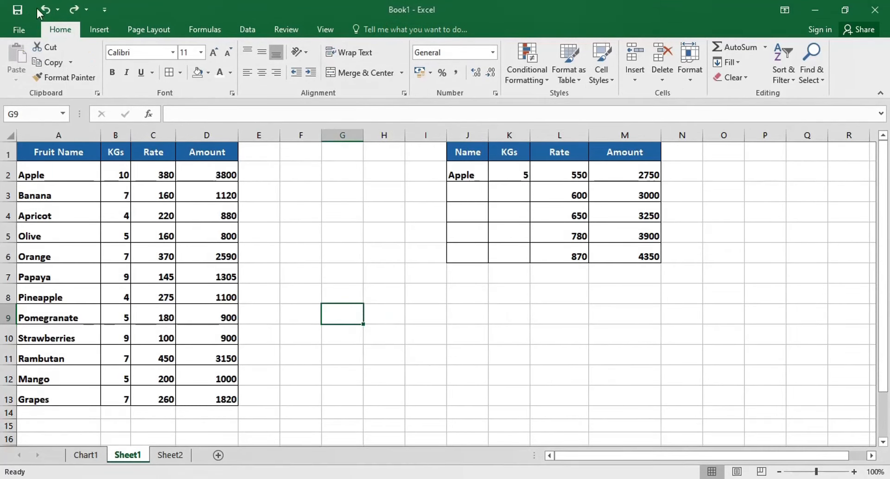
- View the workbook's Info page with its save commands, and bring up the Save As dialog for Book1 and dismiss it without saving
key(alt+f)
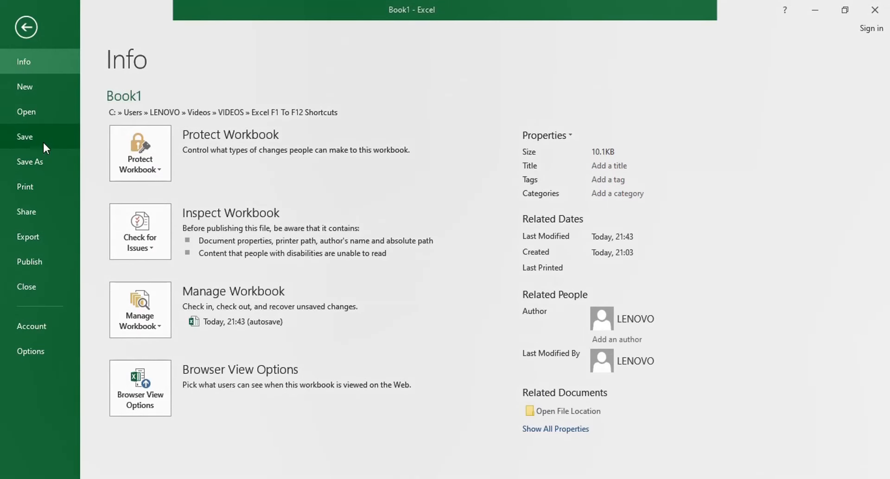
click(26, 28)
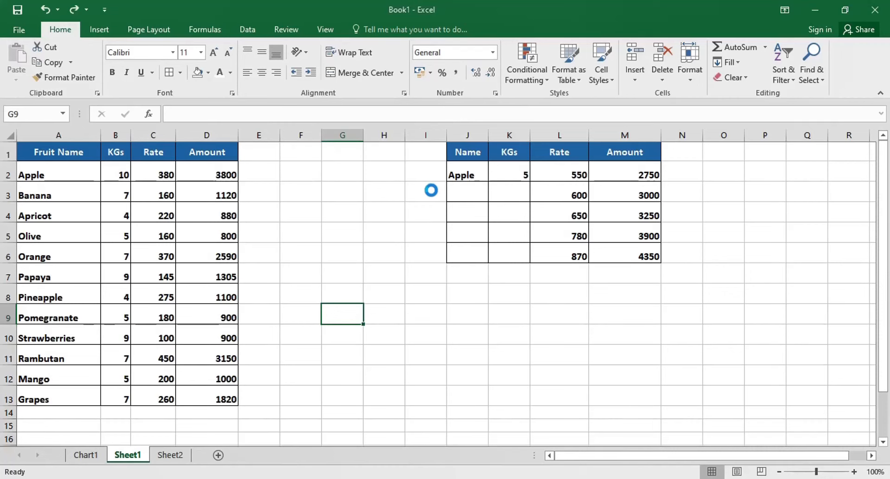
key(F12)
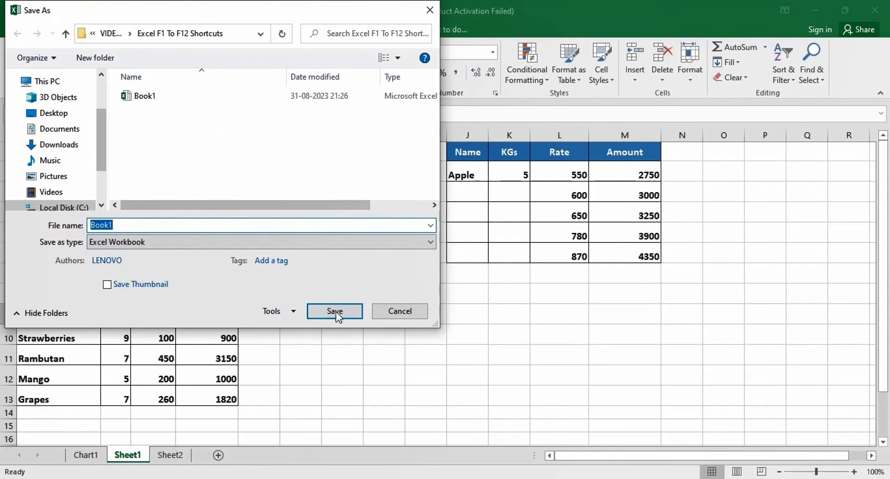
click(401, 312)
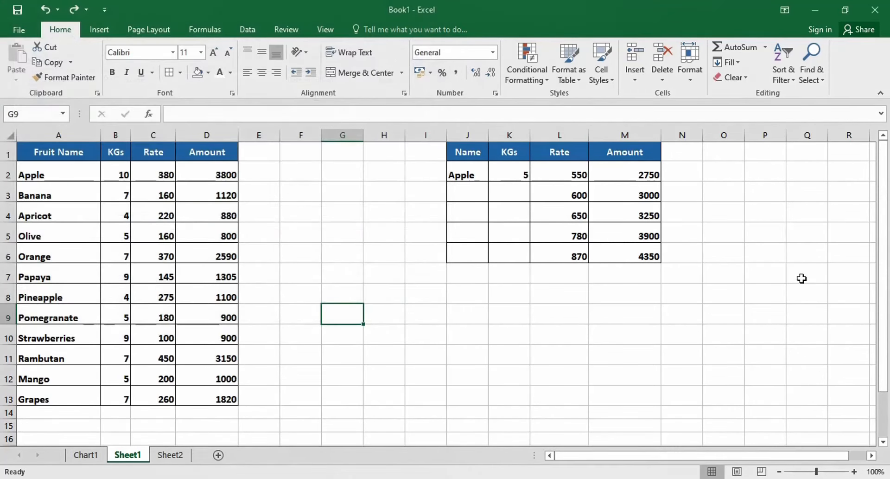